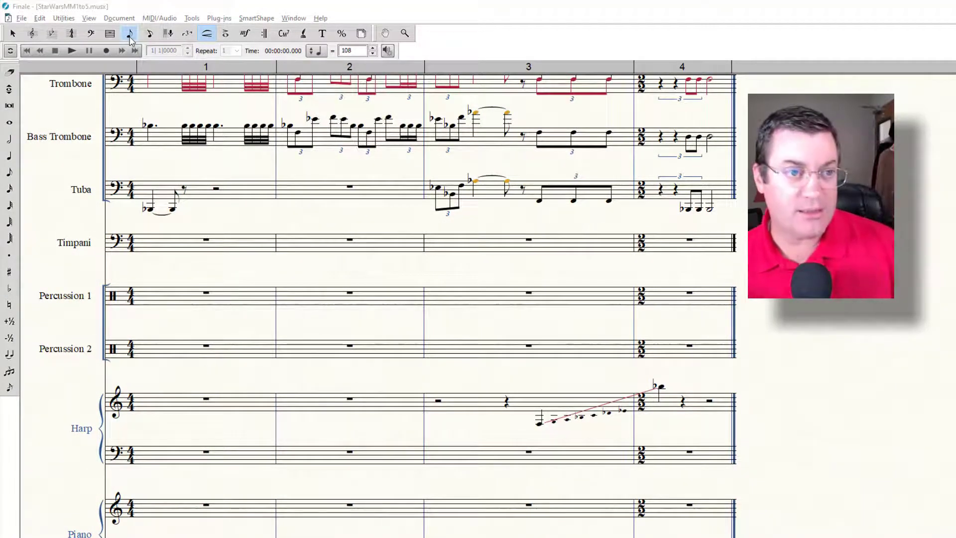
# Step: Enter a quarter note on beat 1 of measure 1 in Percussion 2 with Simple Entry and set its sound to Crash Cymbals Crash
pyautogui.click(130, 35)
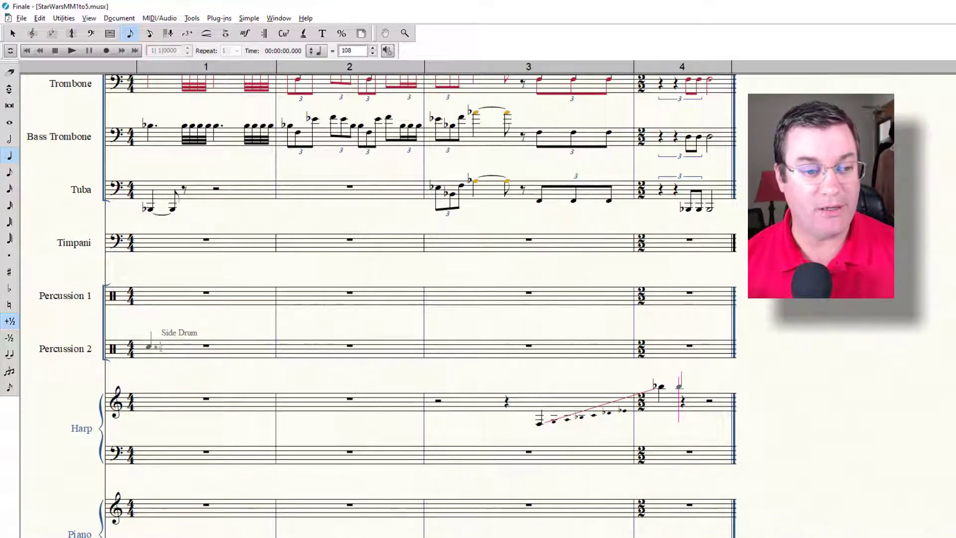
pyautogui.click(150, 346)
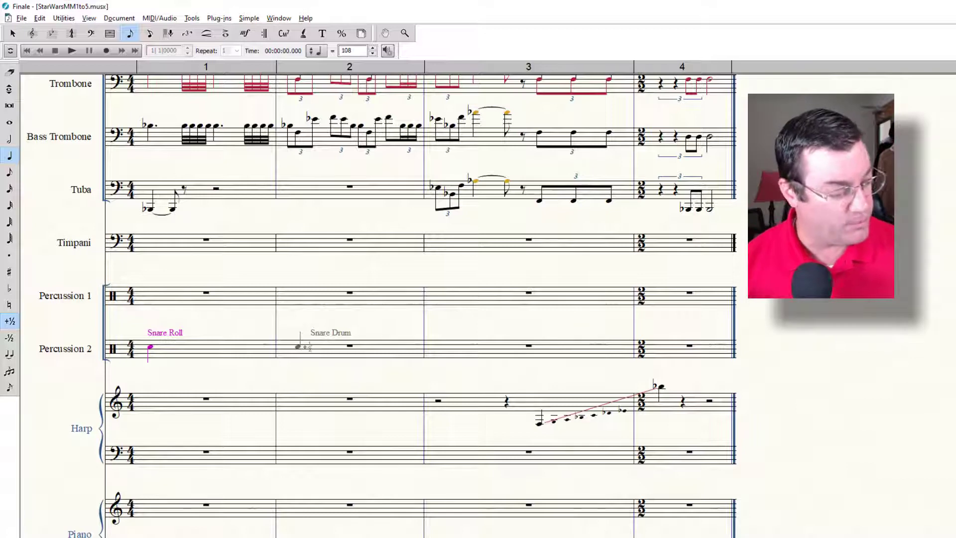
pyautogui.press('Up')
pyautogui.press('Up')
pyautogui.press('Up')
pyautogui.press('Up')
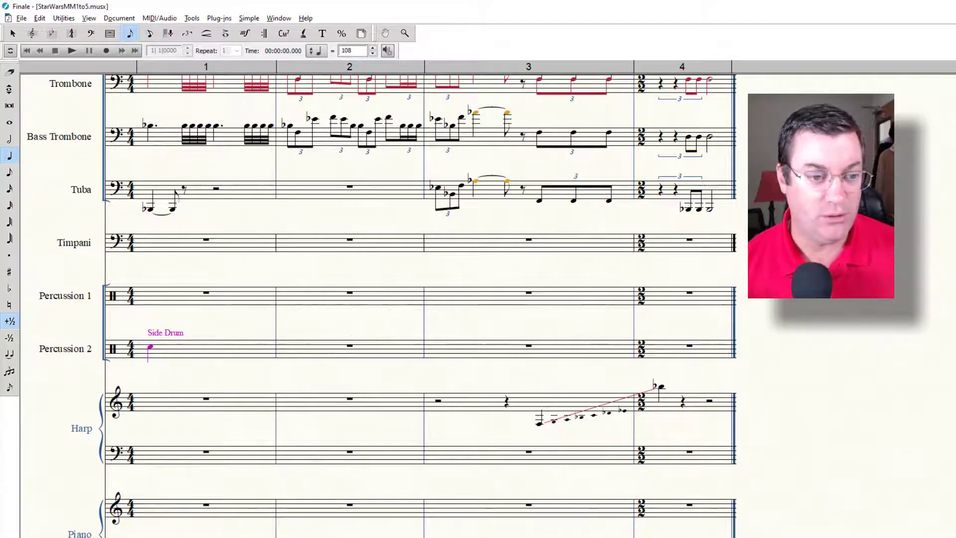
pyautogui.press('Up')
pyautogui.press('Up')
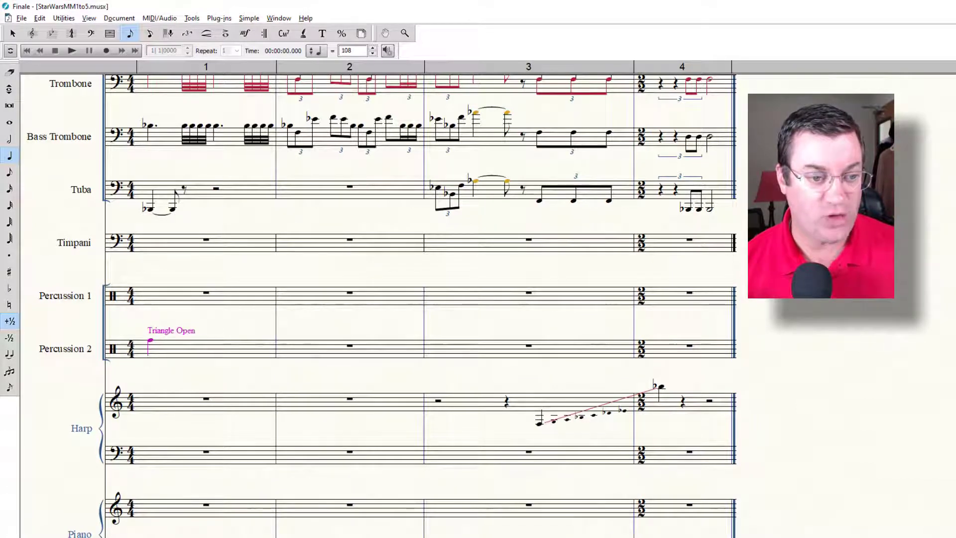
pyautogui.press('Up')
pyautogui.press('Up')
pyautogui.press('Up')
pyautogui.press('Up')
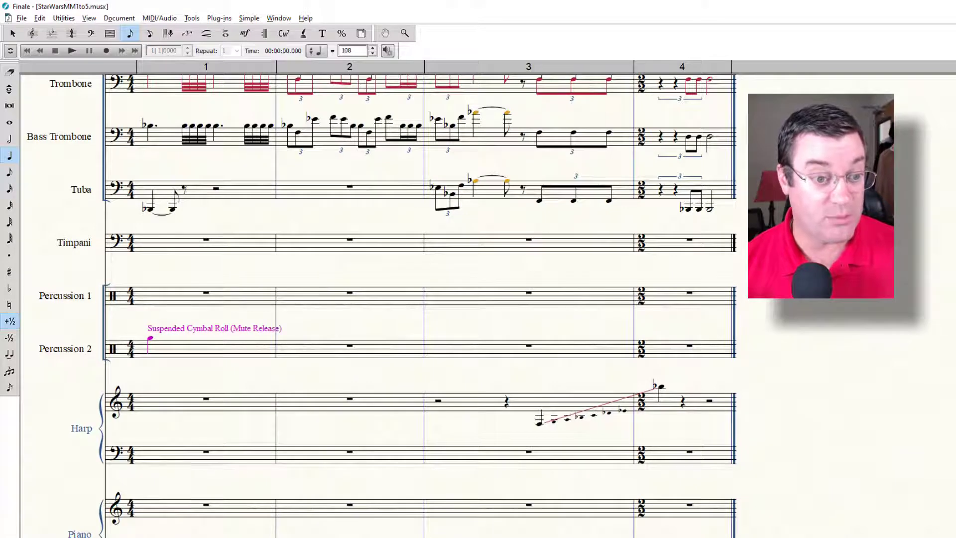
pyautogui.press('Up')
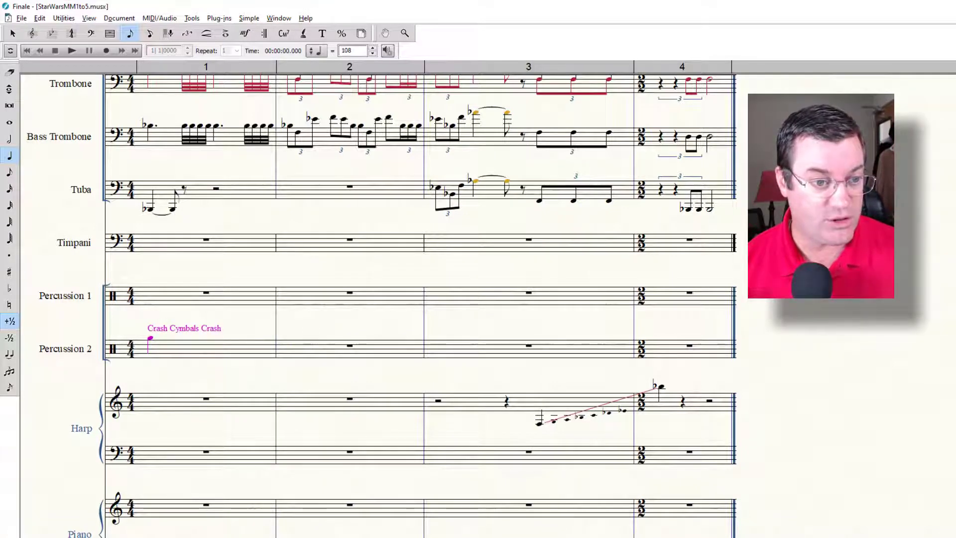
pyautogui.press('Down')
pyautogui.press('Up')
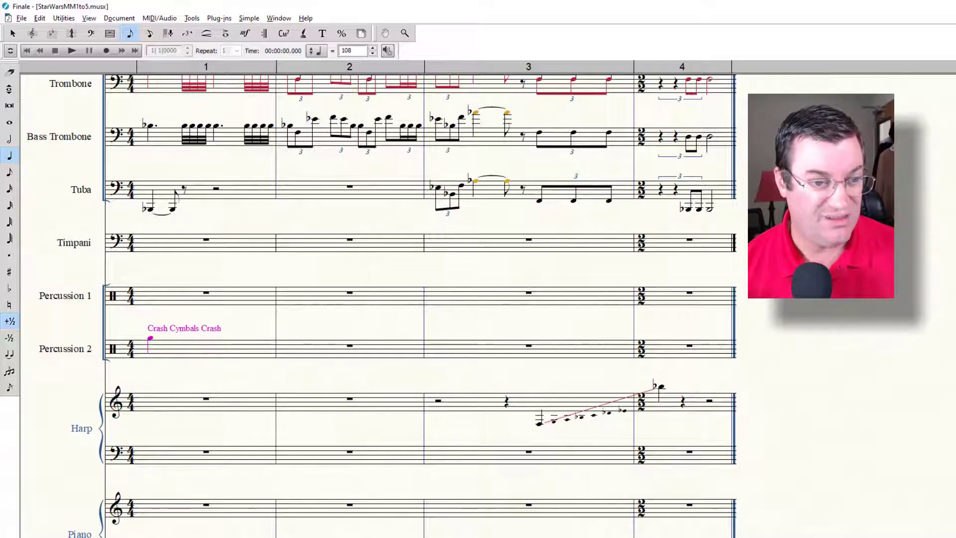
# Step: Cycle the measure 1 Percussion 2 note through the neighbouring crash and suspended cymbal sounds
pyautogui.press('Up')
pyautogui.press('Up')
pyautogui.press('Up')
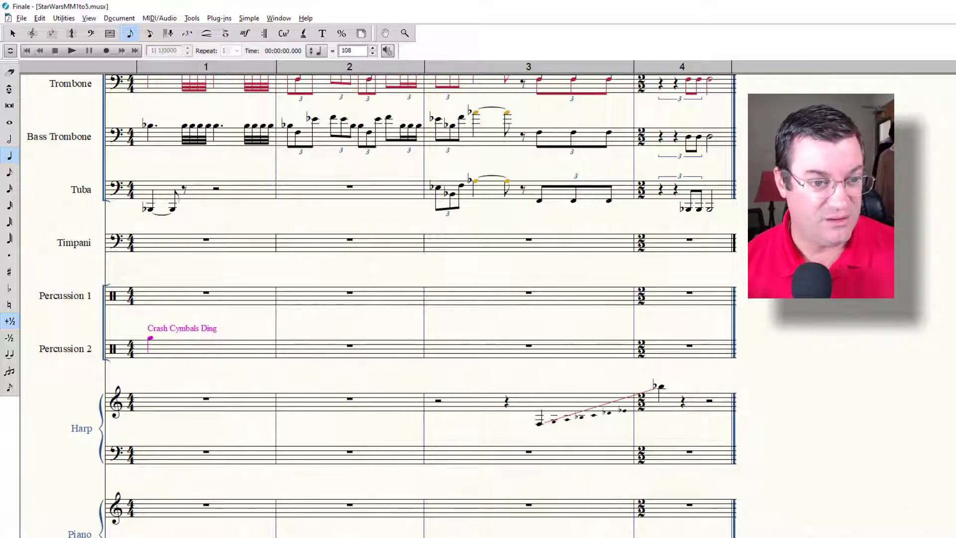
pyautogui.press('Up')
pyautogui.press('Up')
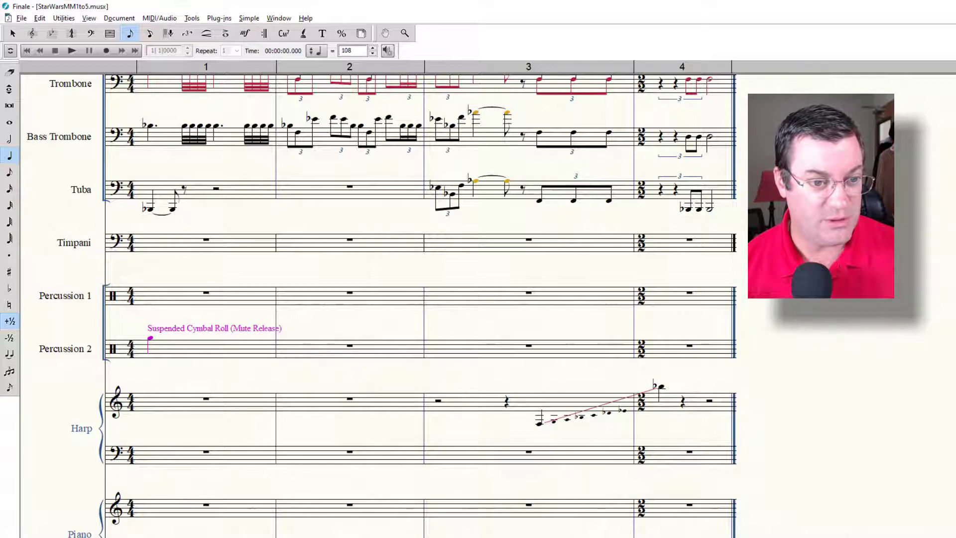
pyautogui.press('Up')
pyautogui.press('Down')
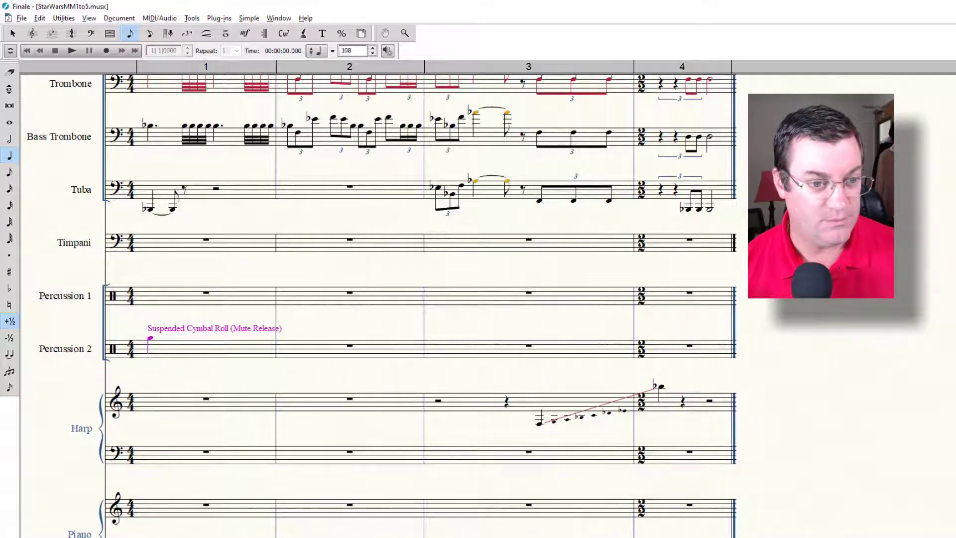
pyautogui.press('Up')
pyautogui.press('Up')
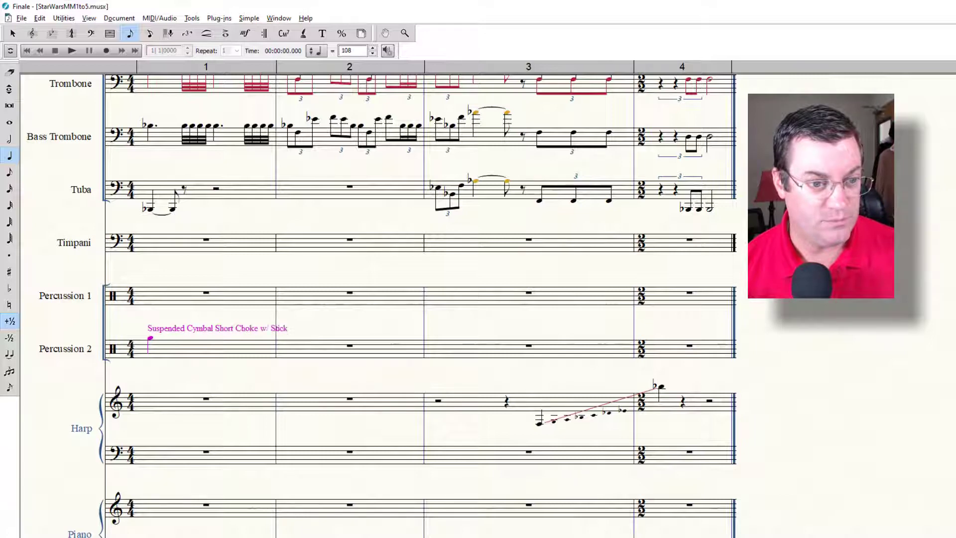
pyautogui.press('Up')
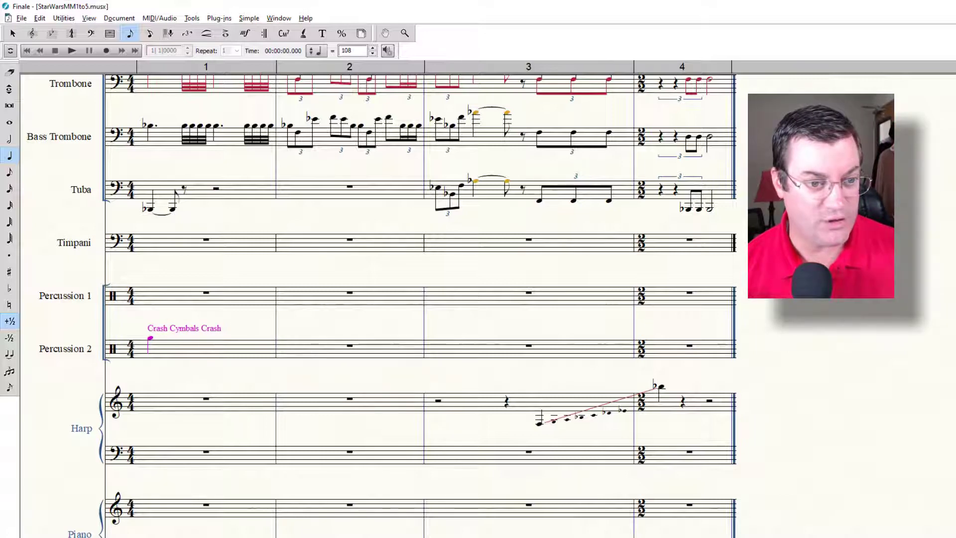
# Step: Lower the measure 1 Percussion 2 note to a crash cymbal sound just below the staff
pyautogui.press('Down')
pyautogui.press('Down')
pyautogui.press('Down')
pyautogui.press('Down')
pyautogui.press('Down')
pyautogui.press('Down')
pyautogui.press('Down')
pyautogui.press('Down')
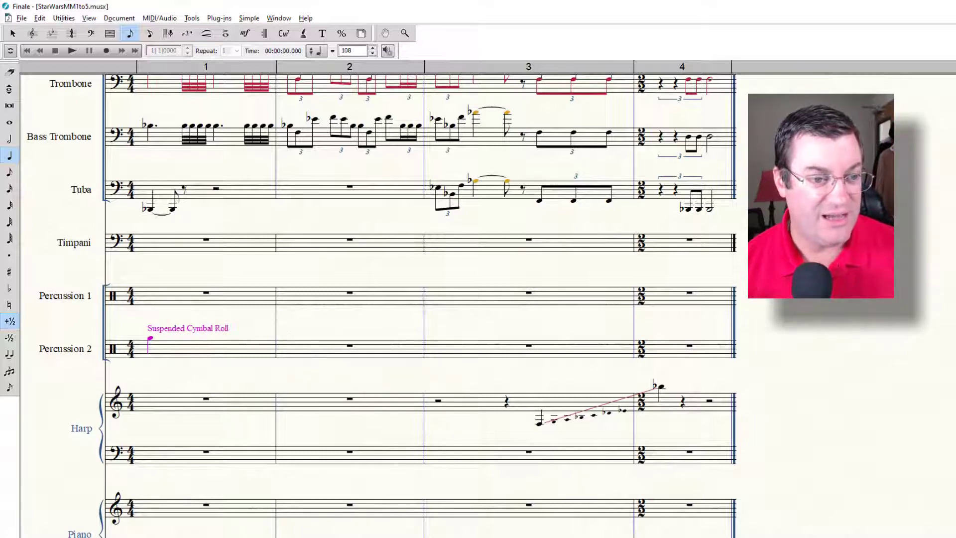
pyautogui.press('Down')
pyautogui.press('Down')
pyautogui.press('Down')
pyautogui.press('Down')
pyautogui.press('Down')
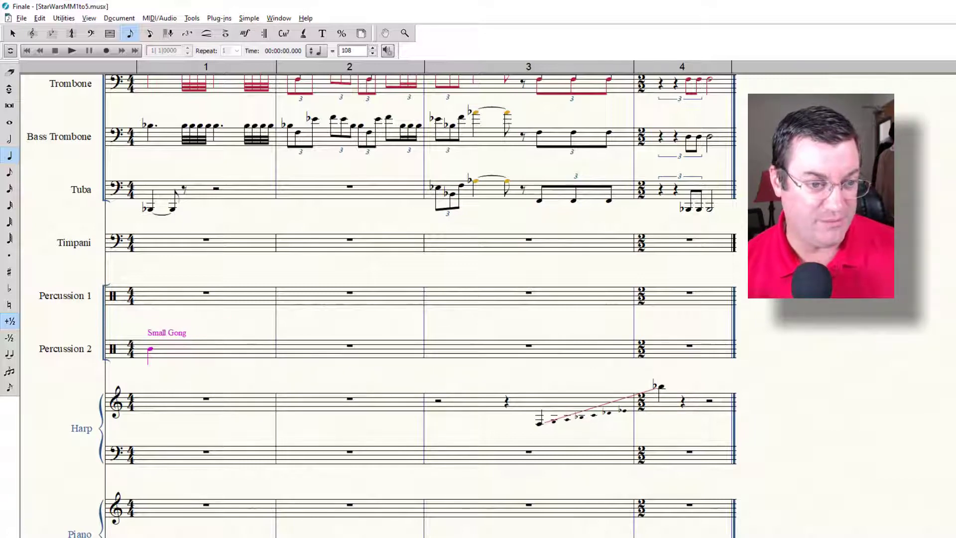
pyautogui.press('Down')
pyautogui.press('Down')
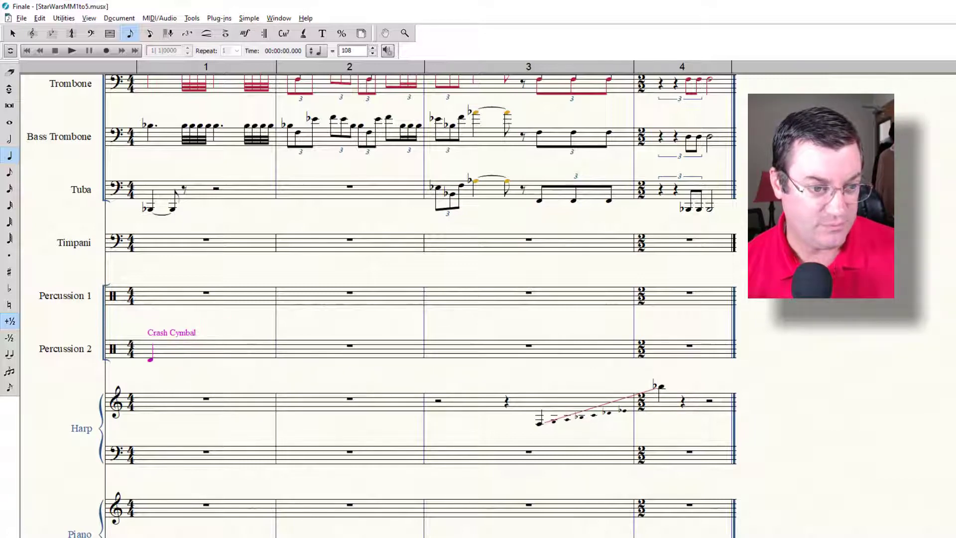
pyautogui.press('Up')
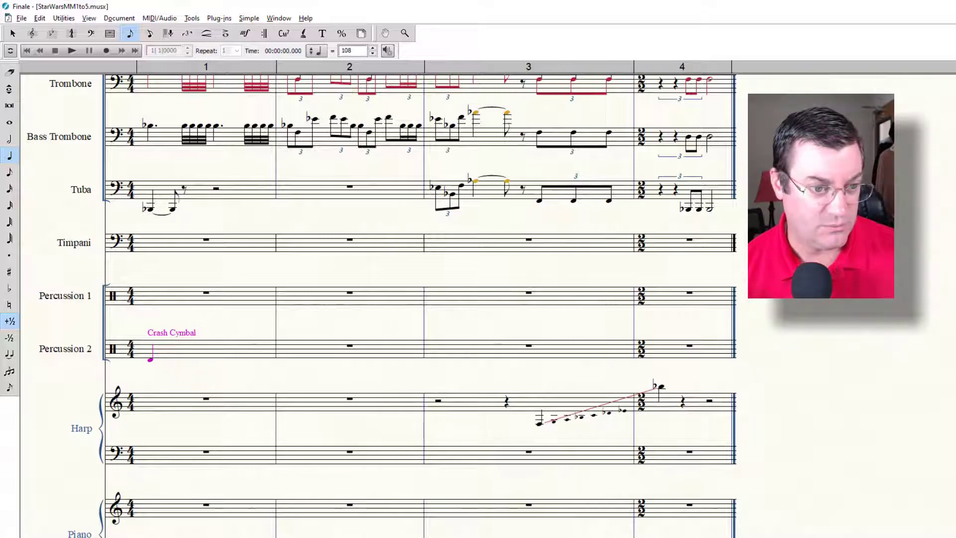
pyautogui.press('Down')
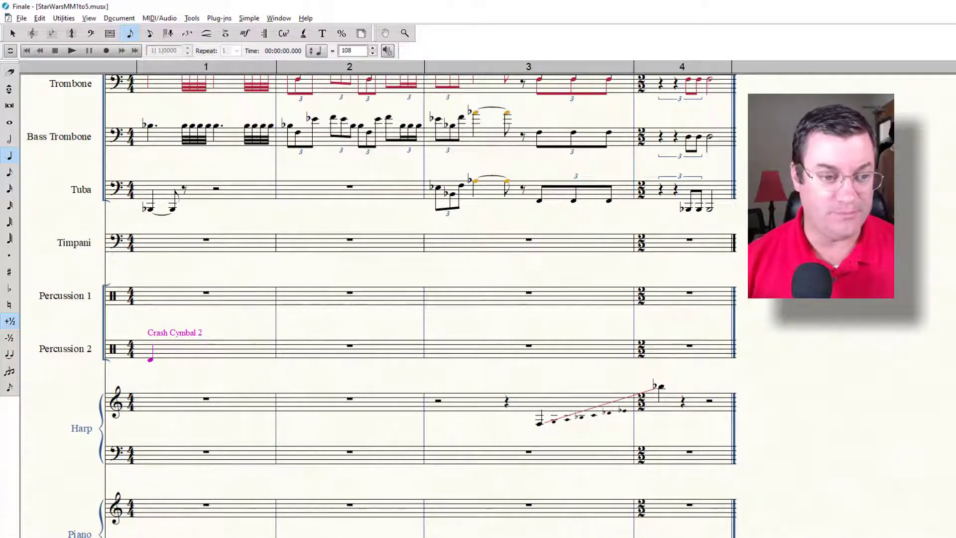
# Step: Fill the remainder of measure 1 in Percussion 2 with rests, advance the entry caret to measure 4 and exit note entry
pyautogui.press('Right')
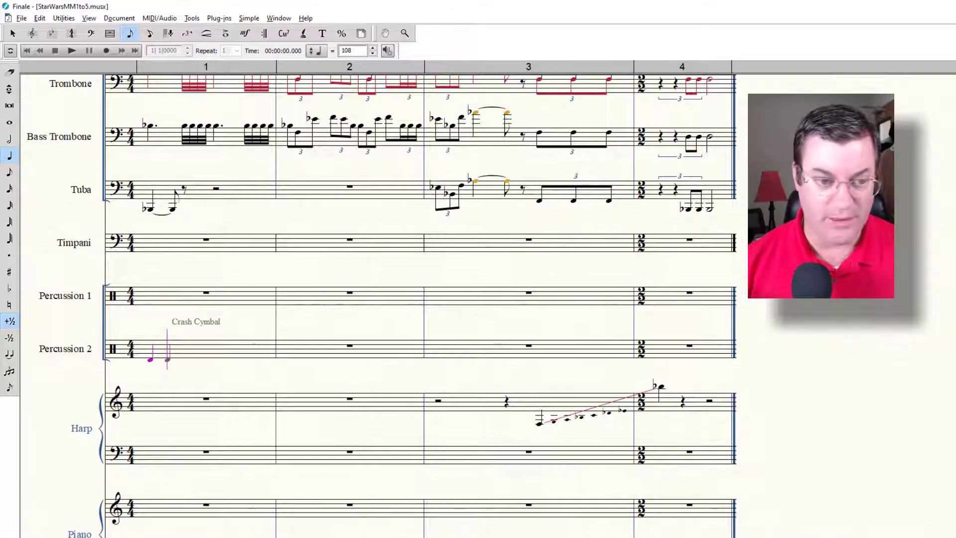
pyautogui.press('Tab')
pyautogui.press('Right')
pyautogui.press('Right')
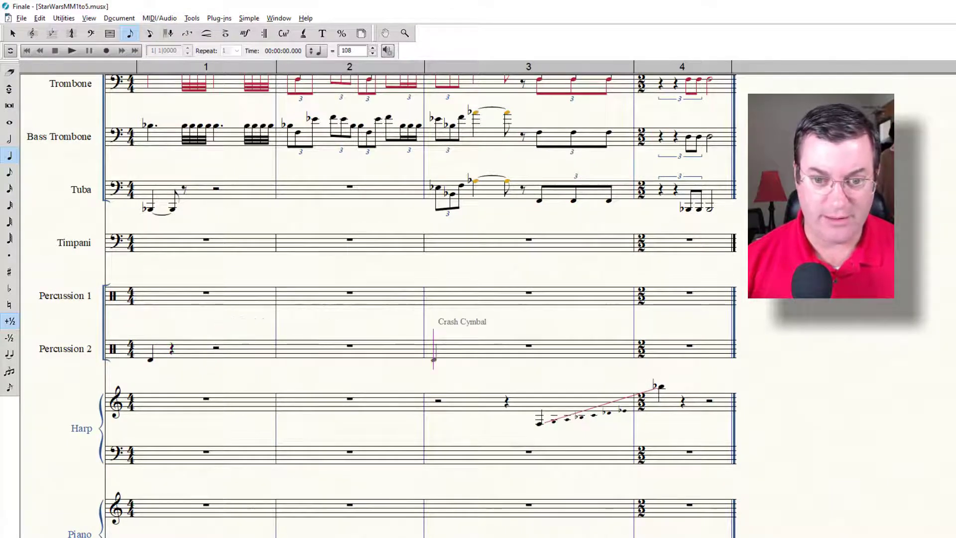
pyautogui.press('Right')
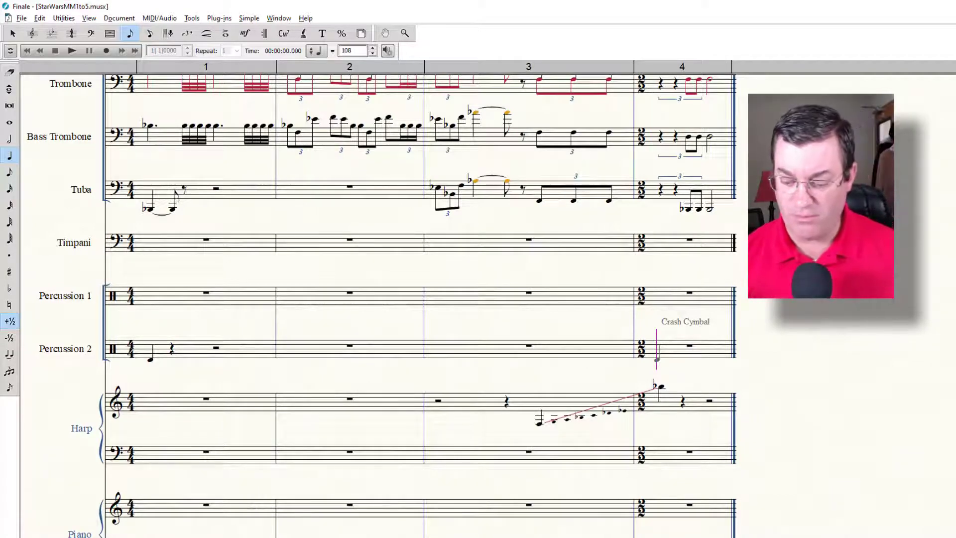
pyautogui.press('Escape')
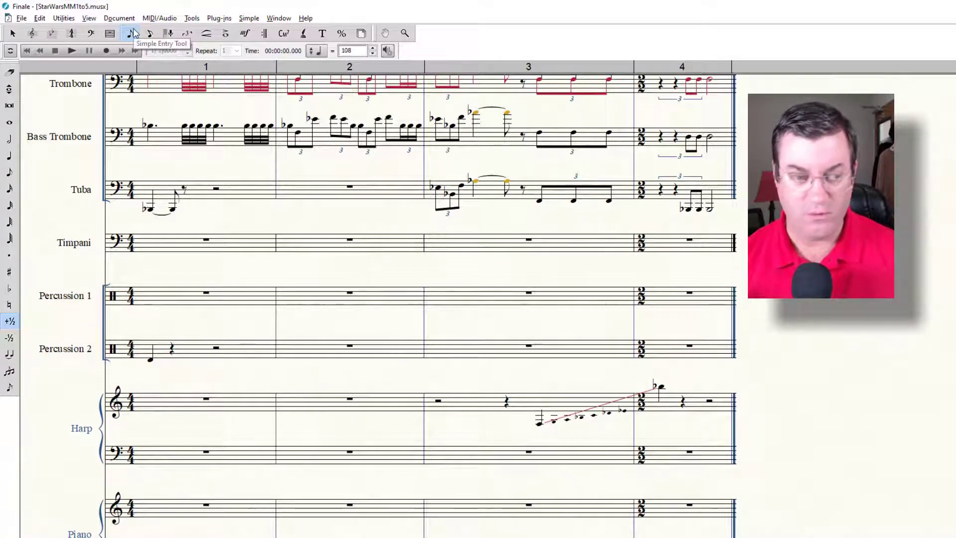
# Step: Try to begin measure 4 of Percussion 2 with a Snare Drum quarter-note triplet and undo the note
pyautogui.press('5')
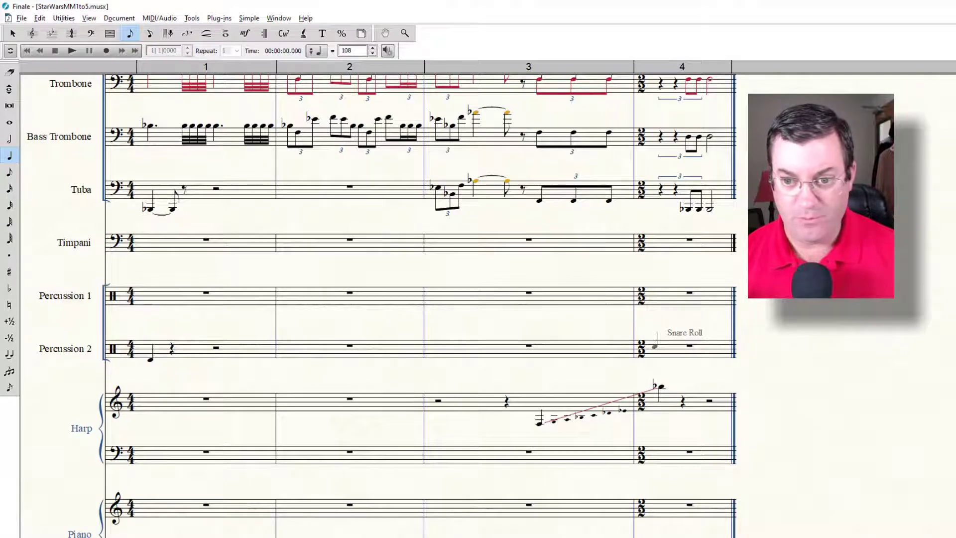
pyautogui.click(655, 348)
pyautogui.press('Up')
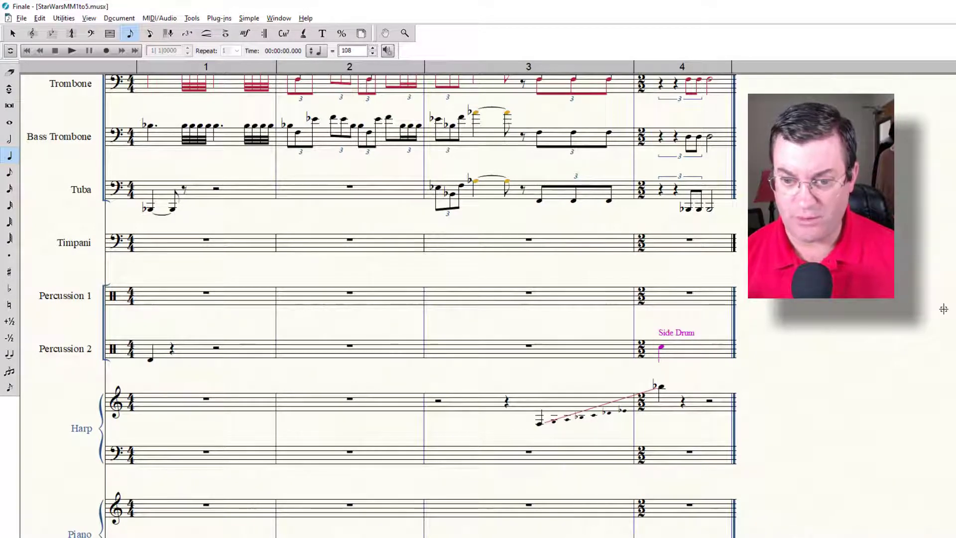
pyautogui.press('Up')
pyautogui.press('Up')
pyautogui.press('Up')
pyautogui.press('Up')
pyautogui.press('Up')
pyautogui.press('Up')
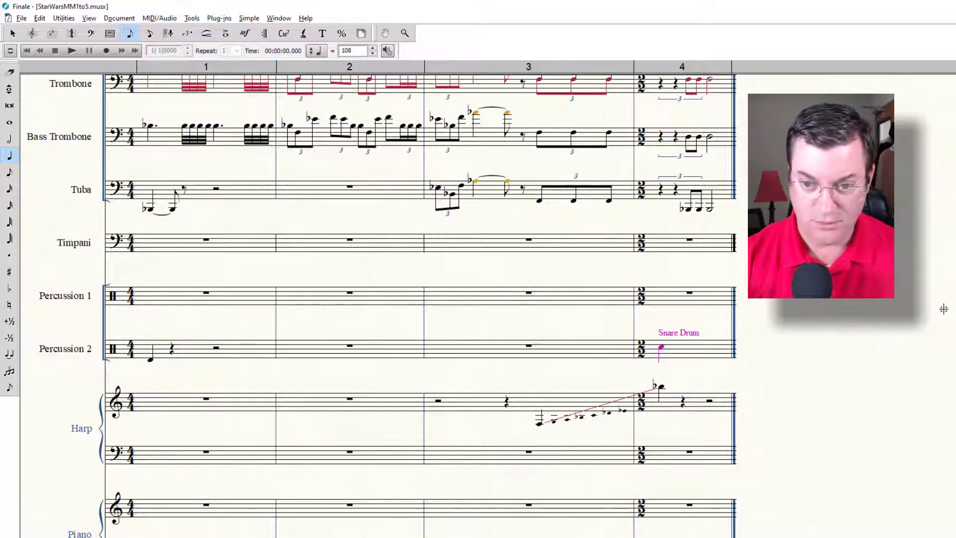
pyautogui.press('9')
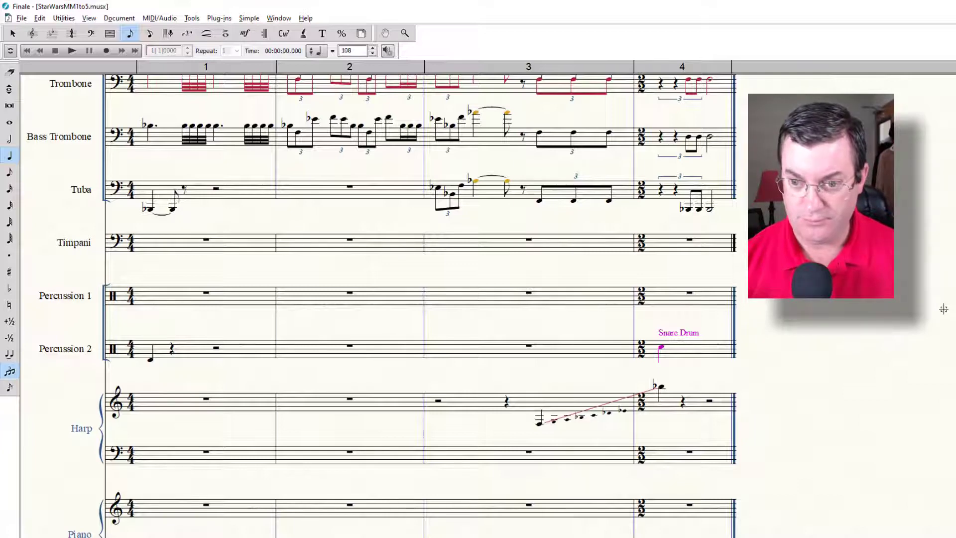
pyautogui.hotkey('ctrl', 'z')
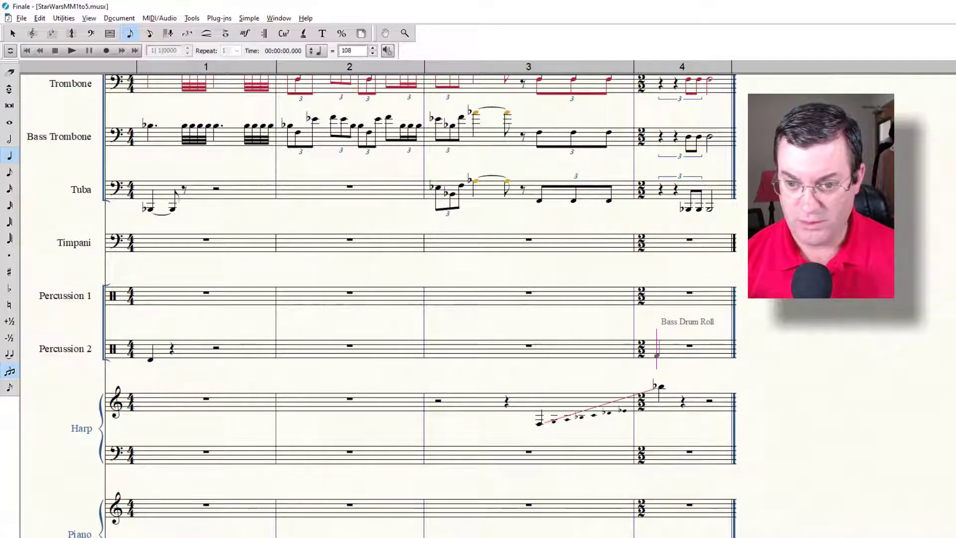
# Step: Enter a triplet of two quarter rests and two Snare Drum eighth notes in measure 4 of Percussion 2, followed by a Snare Drum half note
pyautogui.click(656, 355)
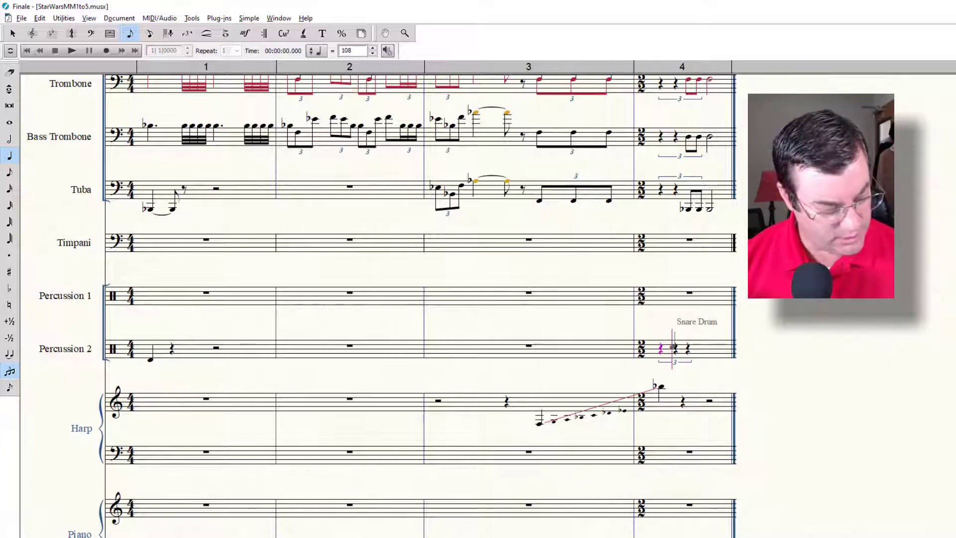
pyautogui.press('Tab')
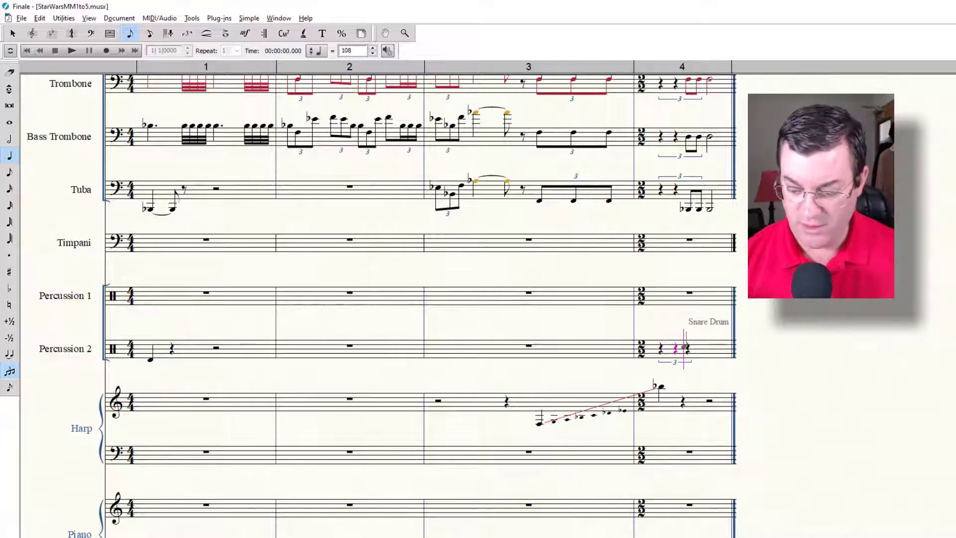
pyautogui.press('4')
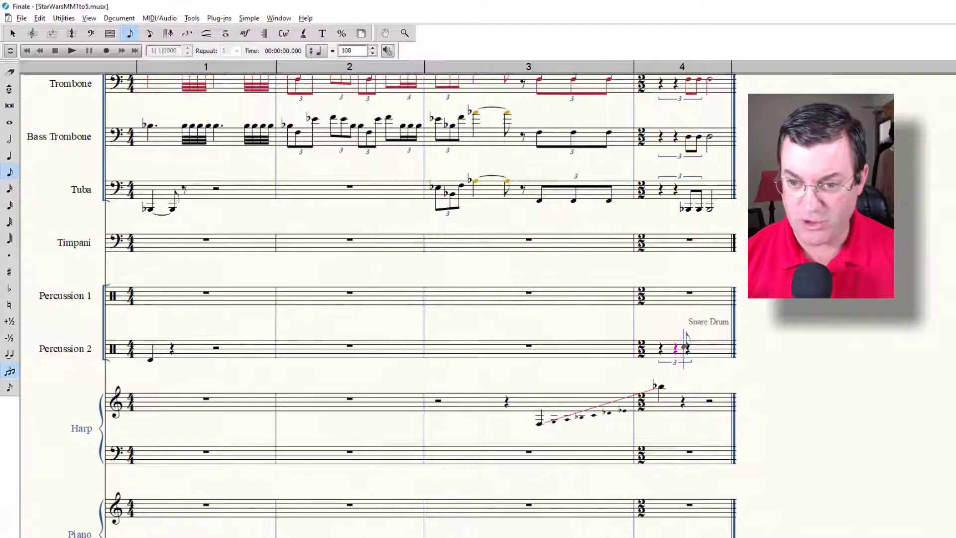
pyautogui.press('Return')
pyautogui.press('Return')
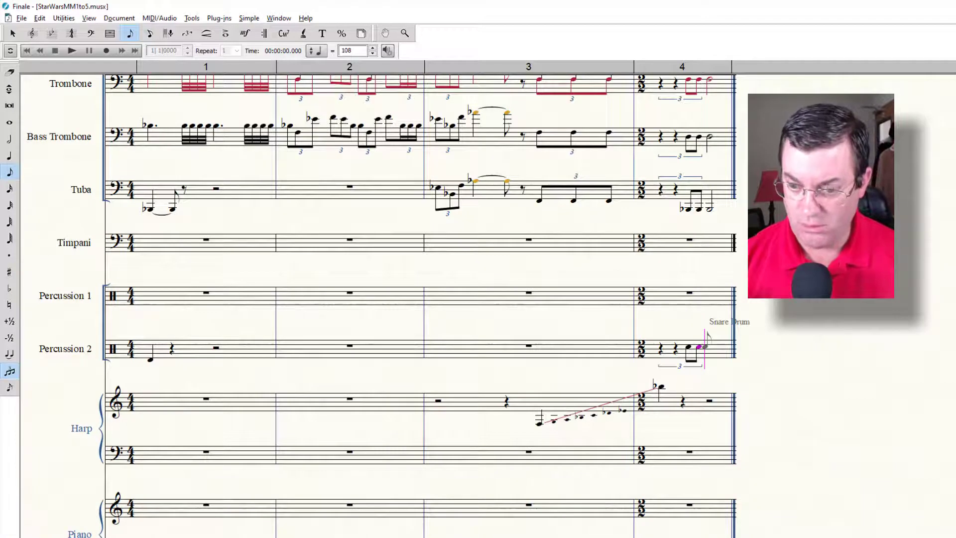
pyautogui.press('6')
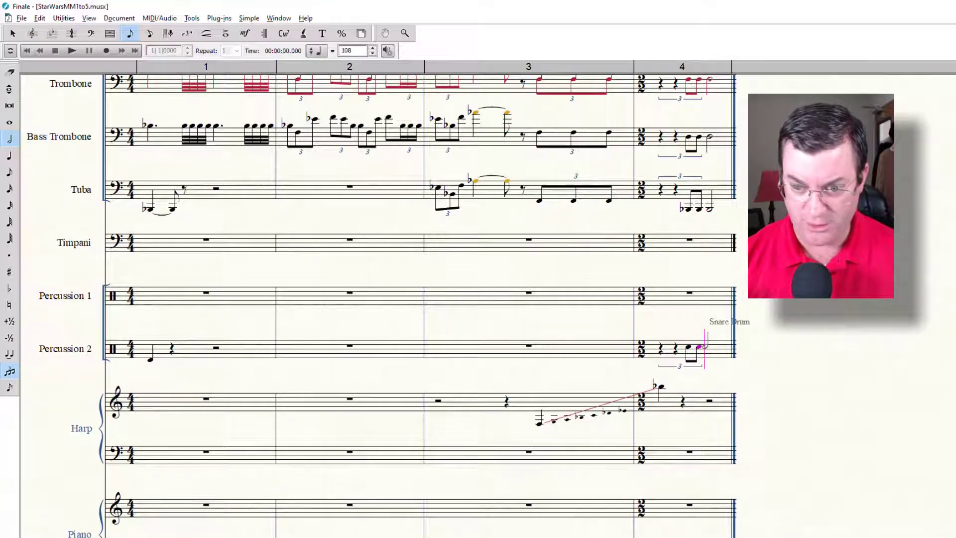
pyautogui.press('Return')
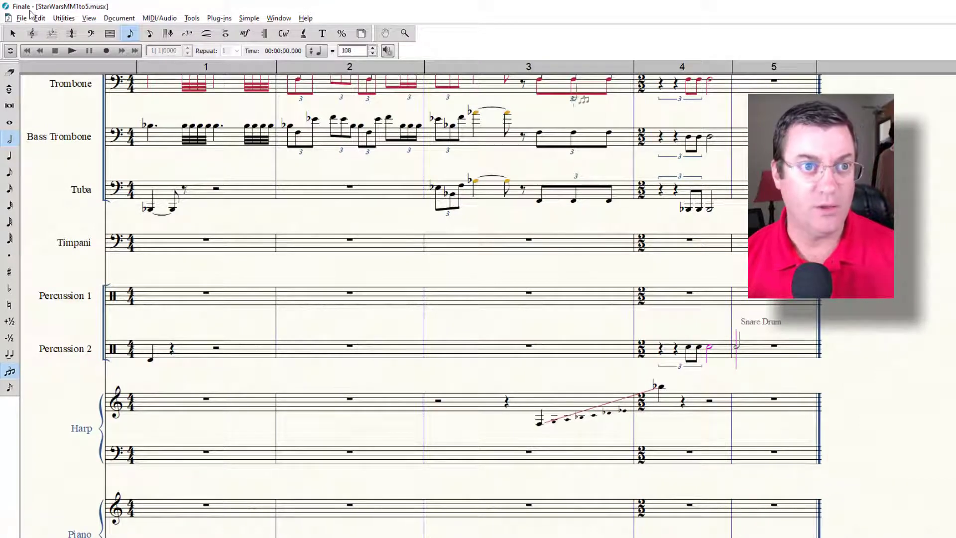
# Step: Add the three-slash roll articulation to the Snare Drum half note in measure 4 of Percussion 2
pyautogui.click(226, 32)
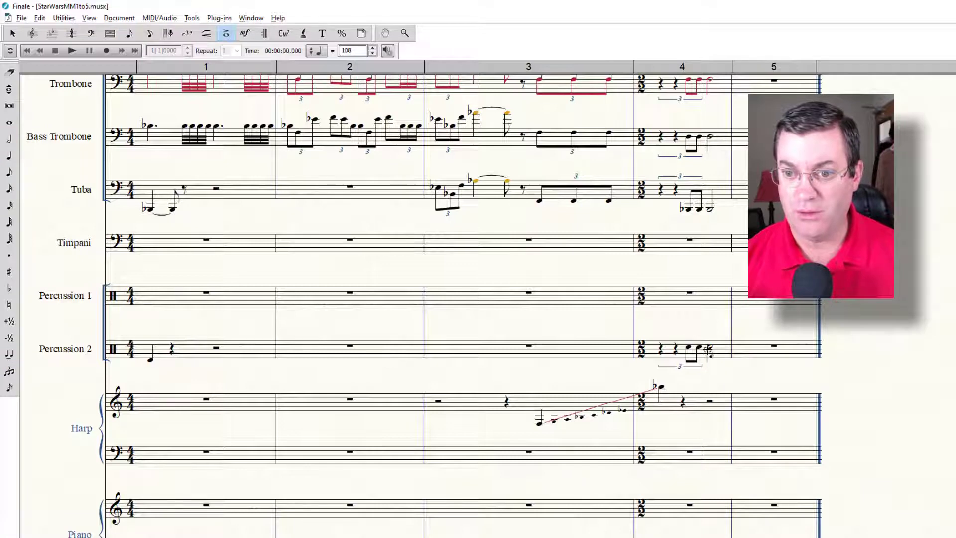
pyautogui.click(708, 359)
pyautogui.scroll(-2, 240, 363)
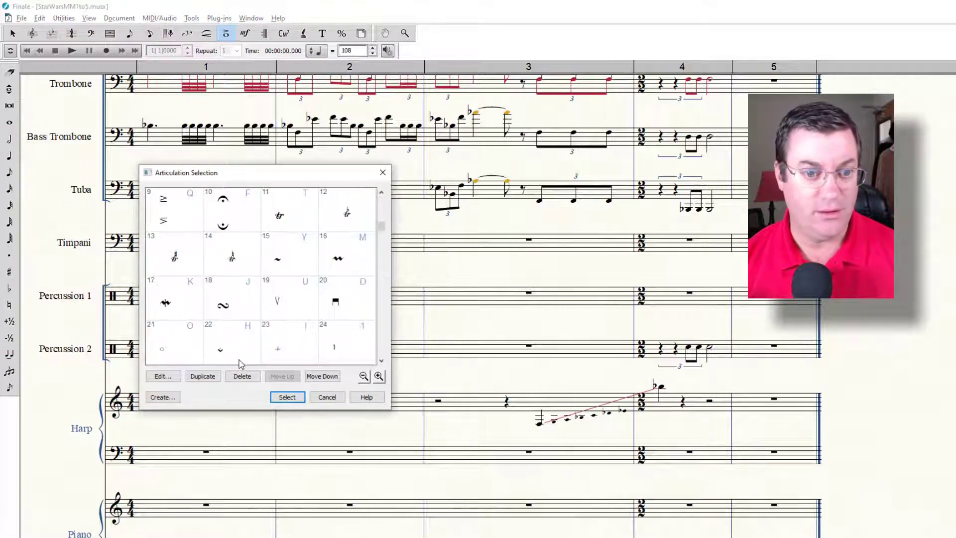
pyautogui.scroll(-4, 240, 363)
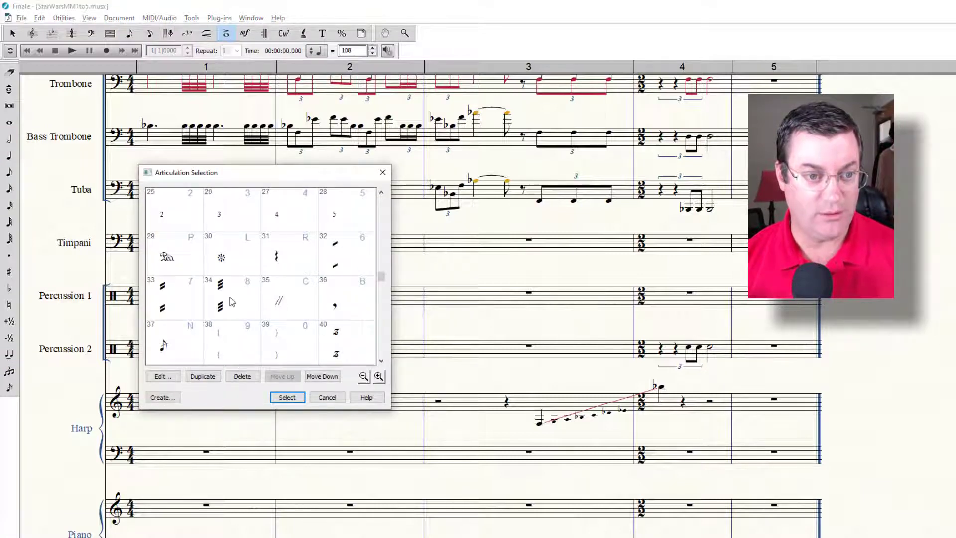
pyautogui.click(229, 297)
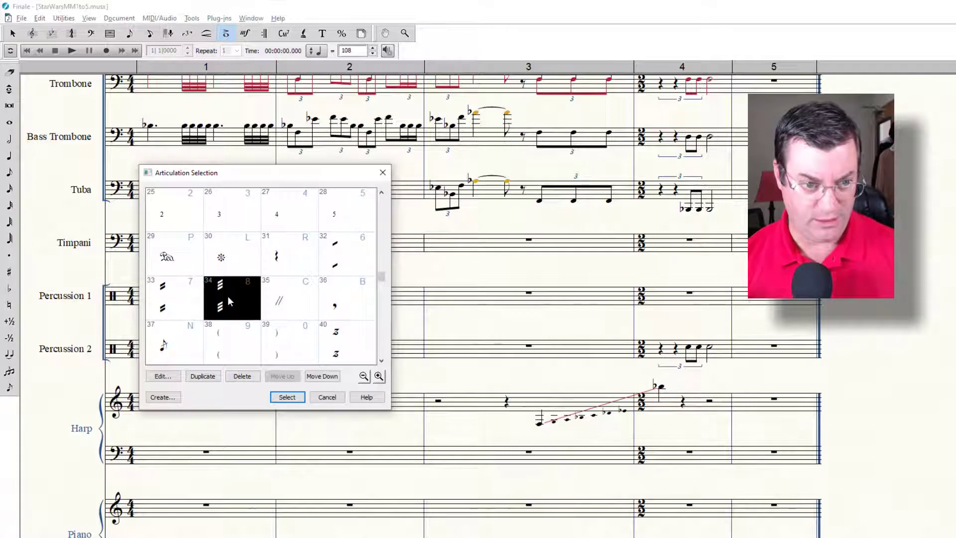
pyautogui.click(287, 397)
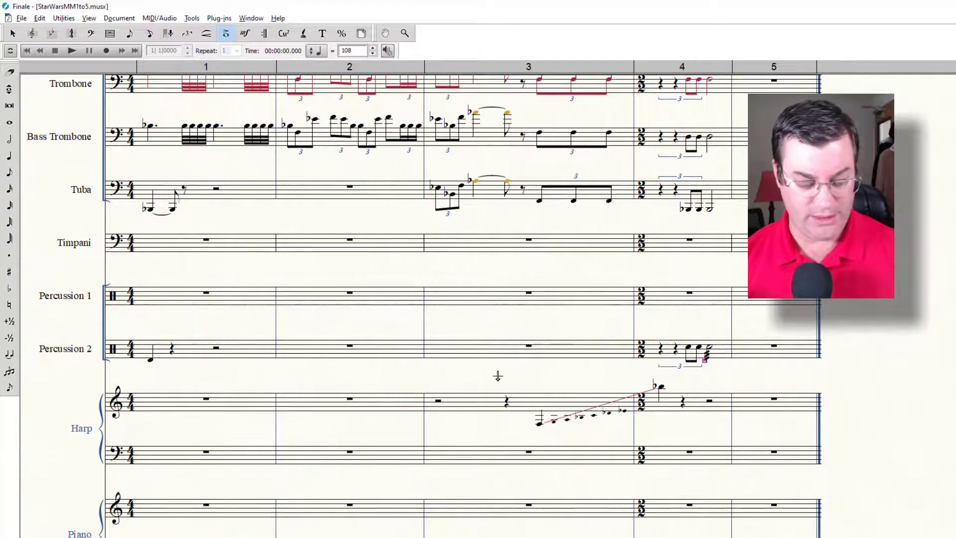
# Step: Play back the score to check the Percussion 2 entries
pyautogui.press('space')
pyautogui.click(663, 351)
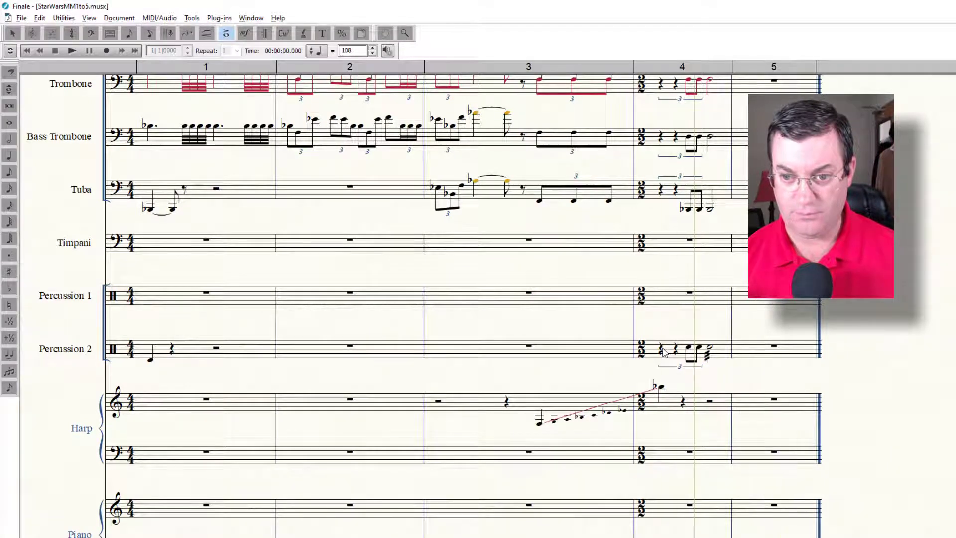
pyautogui.click(77, 56)
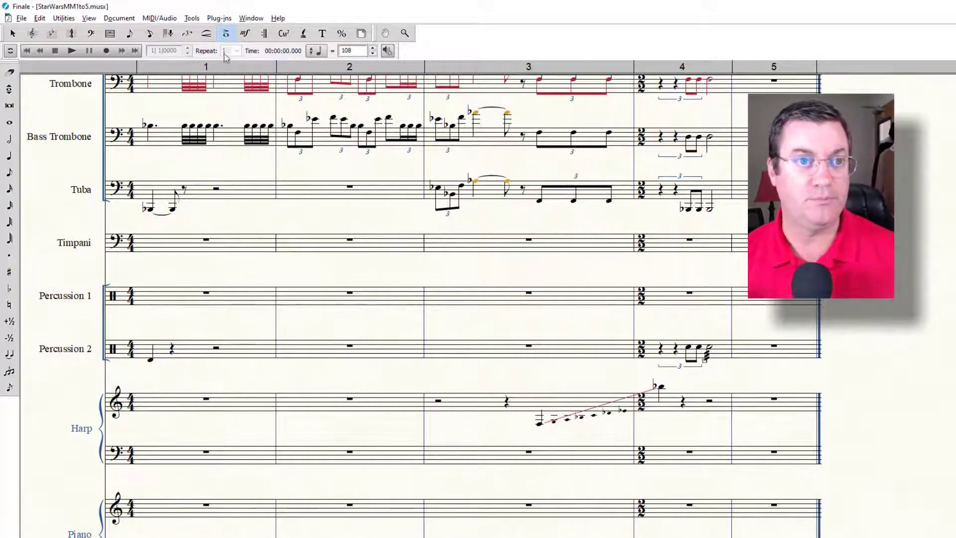
# Step: Enter a Triangle Open whole note in measure 1 of Percussion 1 and start a tie from it
pyautogui.click(131, 33)
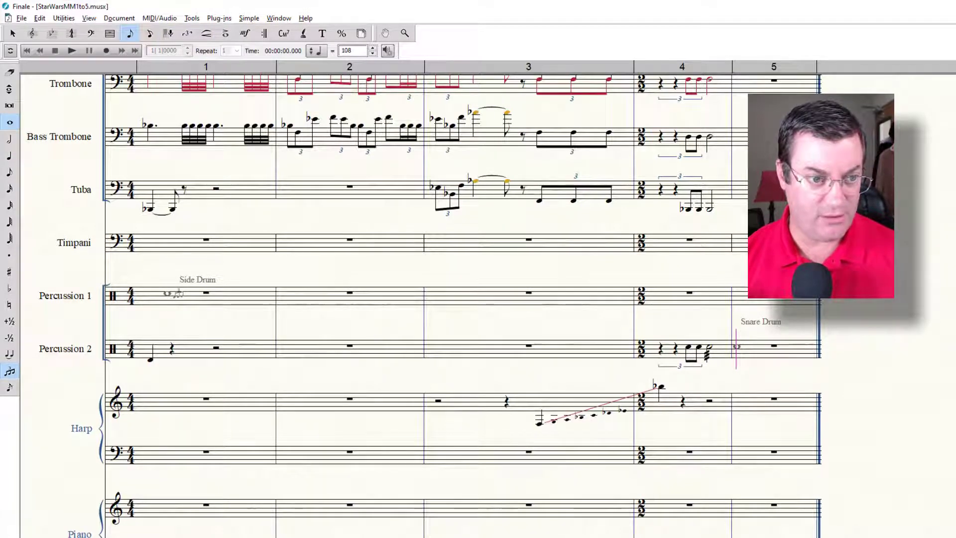
pyautogui.click(168, 294)
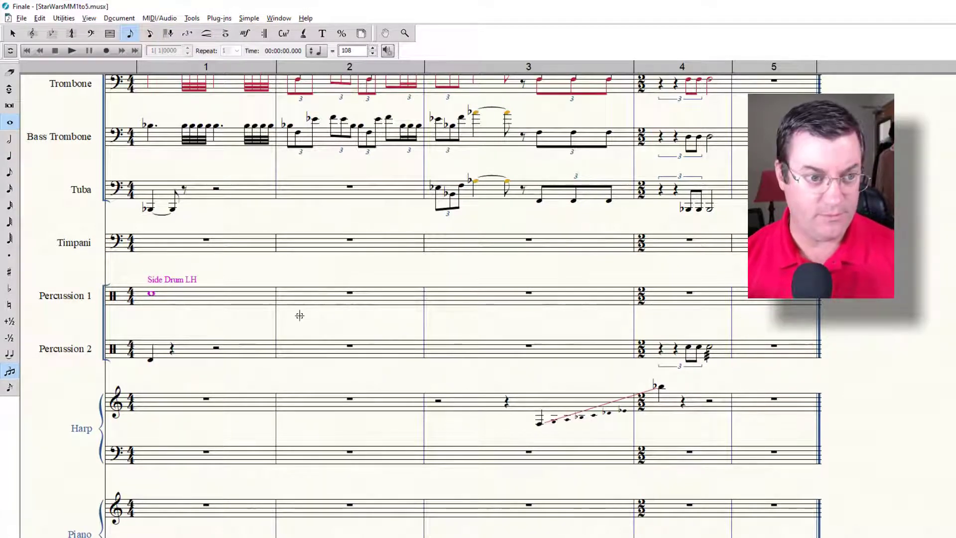
pyautogui.press('Up')
pyautogui.press('Up')
pyautogui.press('Up')
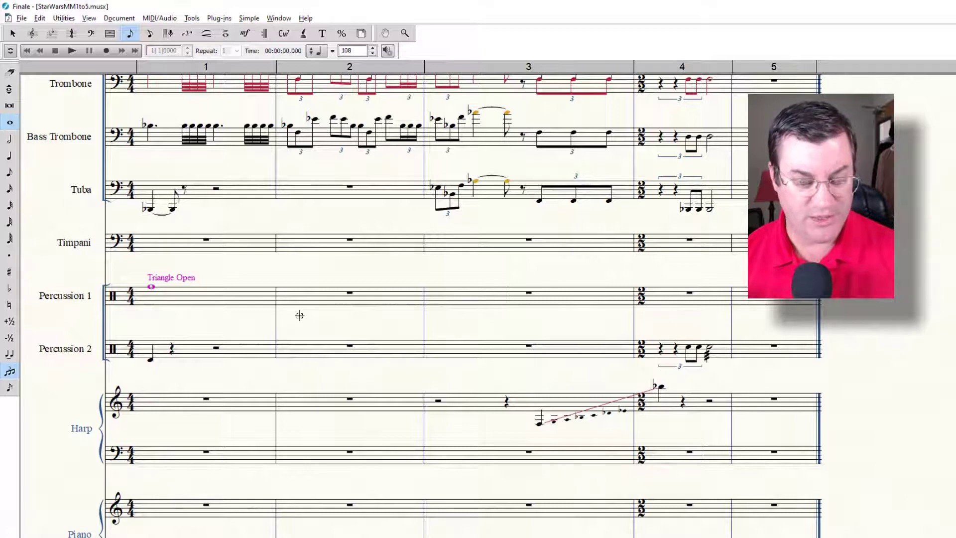
pyautogui.press('t')
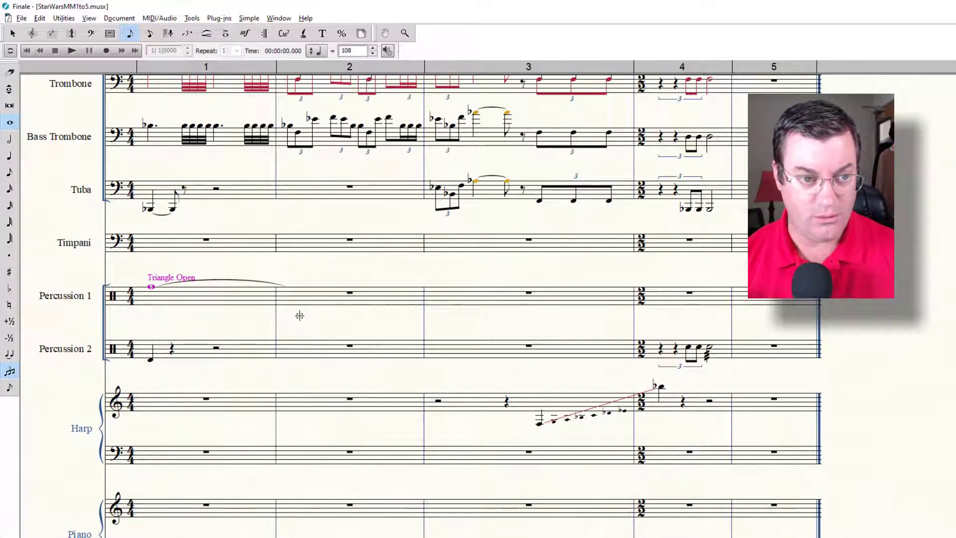
# Step: Enter a Triangle Open whole note in measure 2 of Percussion 1 and tie it onward to measure 3
pyautogui.press('Right')
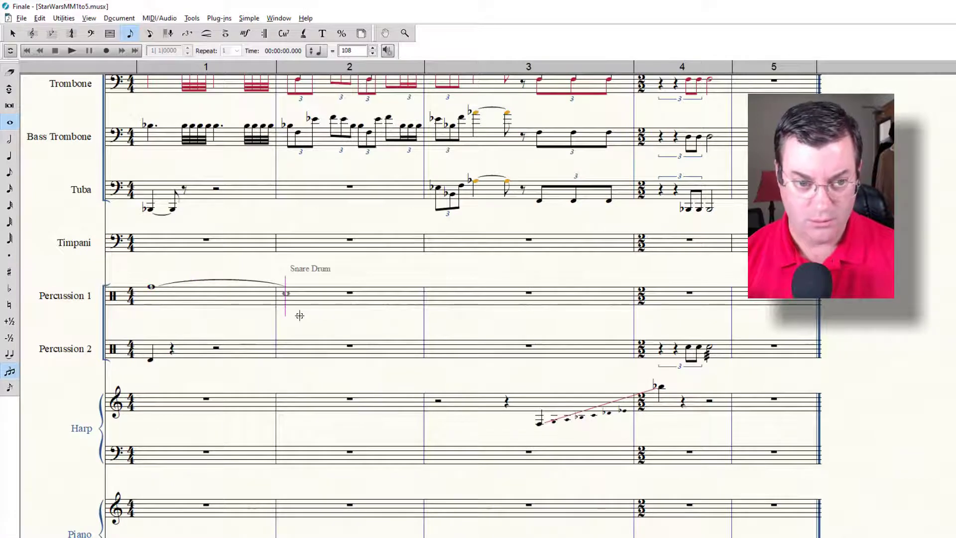
pyautogui.press('Up')
pyautogui.press('Up')
pyautogui.press('Up')
pyautogui.press('Up')
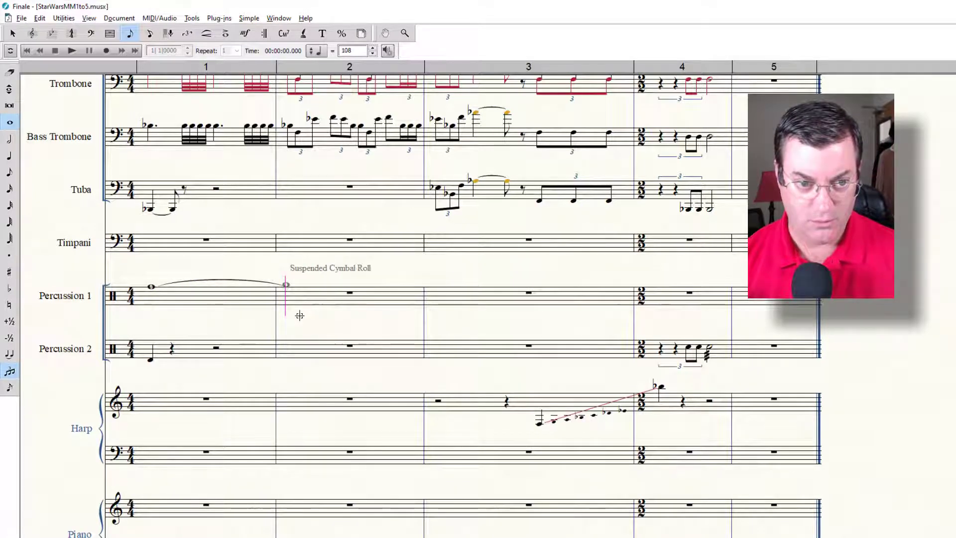
pyautogui.press('Down')
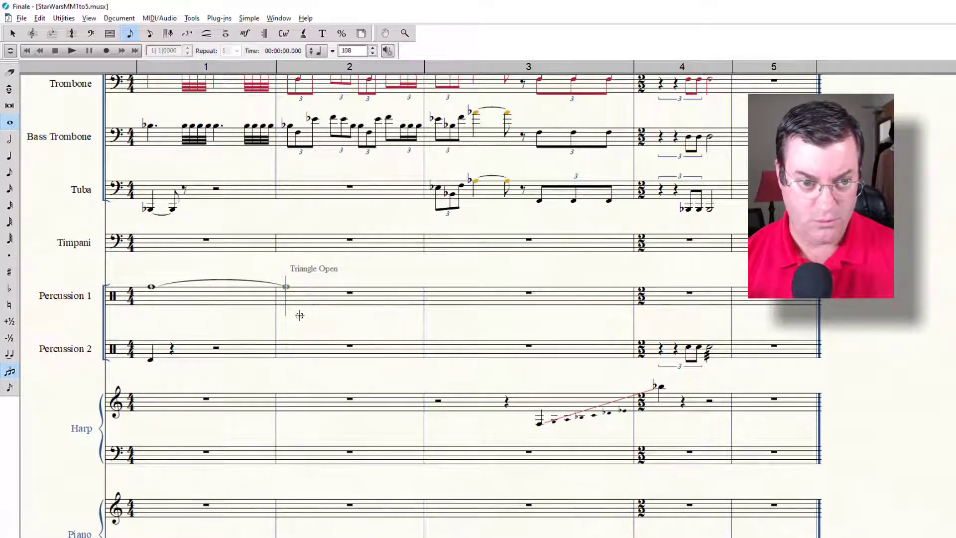
pyautogui.press('7')
pyautogui.press('=')
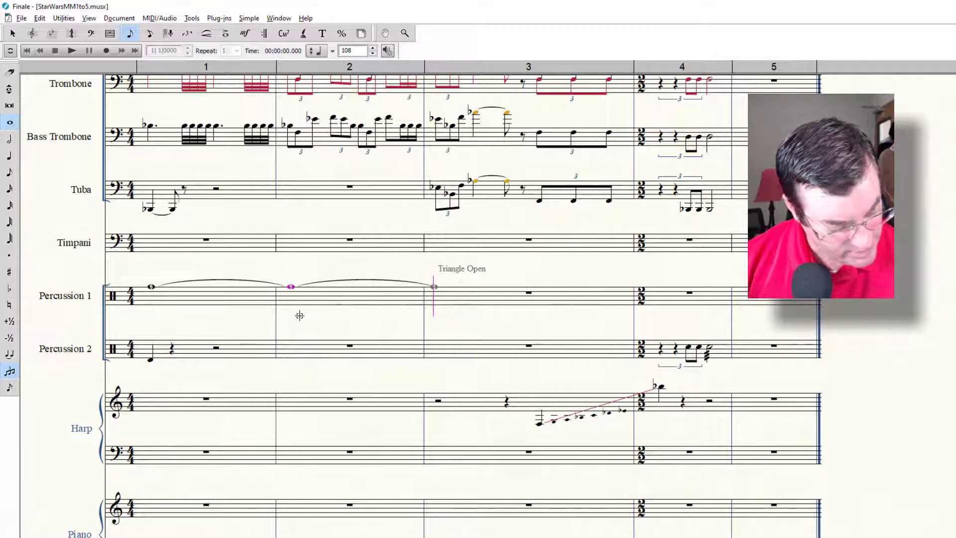
pyautogui.press('5')
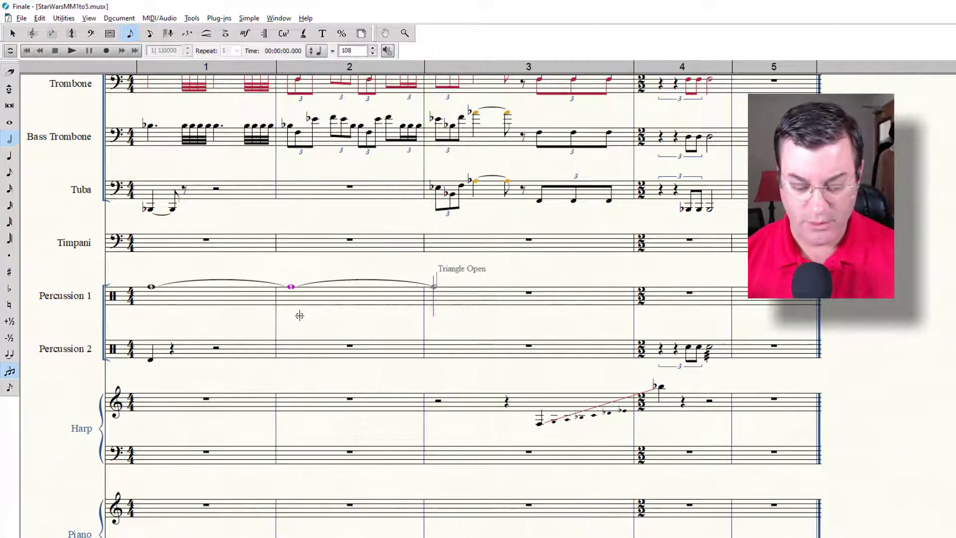
pyautogui.press('9')
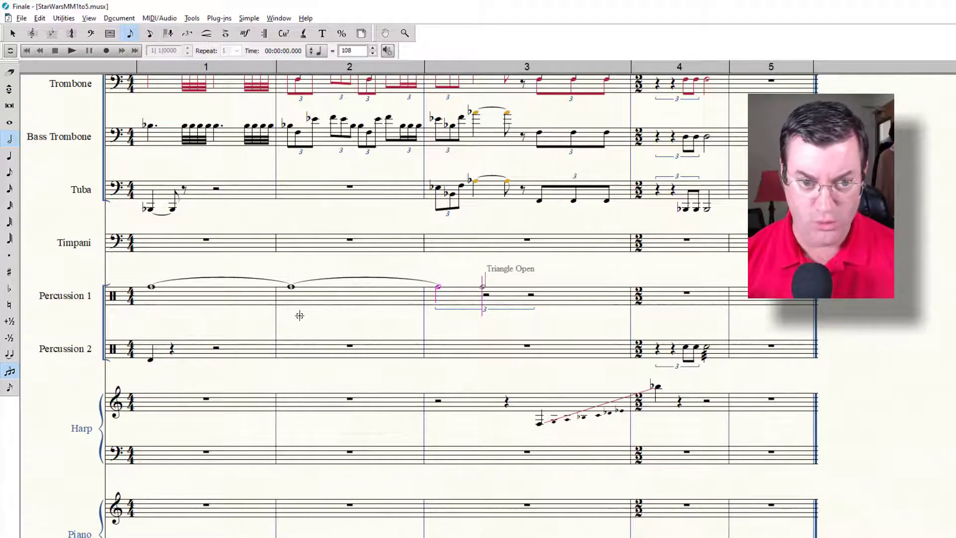
pyautogui.press('Left')
pyautogui.press('Right')
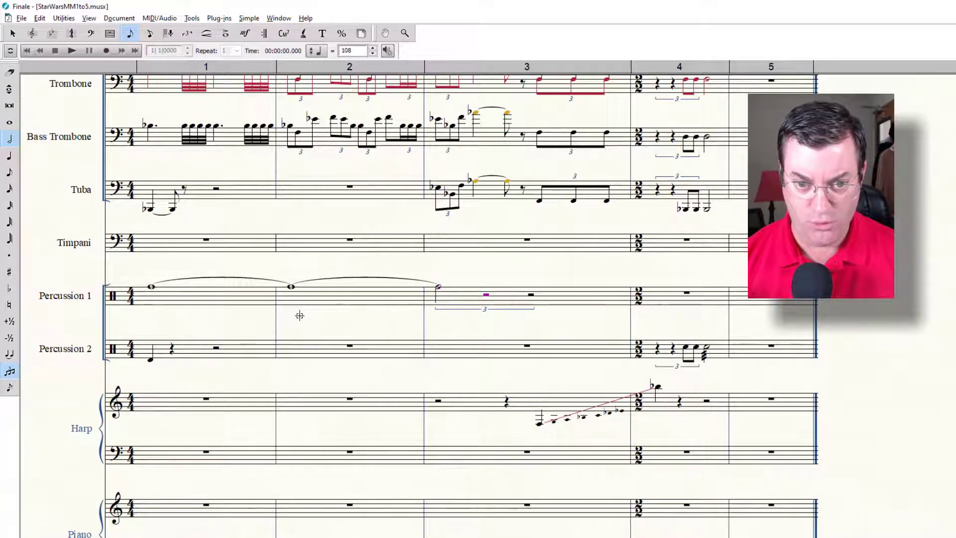
pyautogui.press('Delete')
pyautogui.press('Delete')
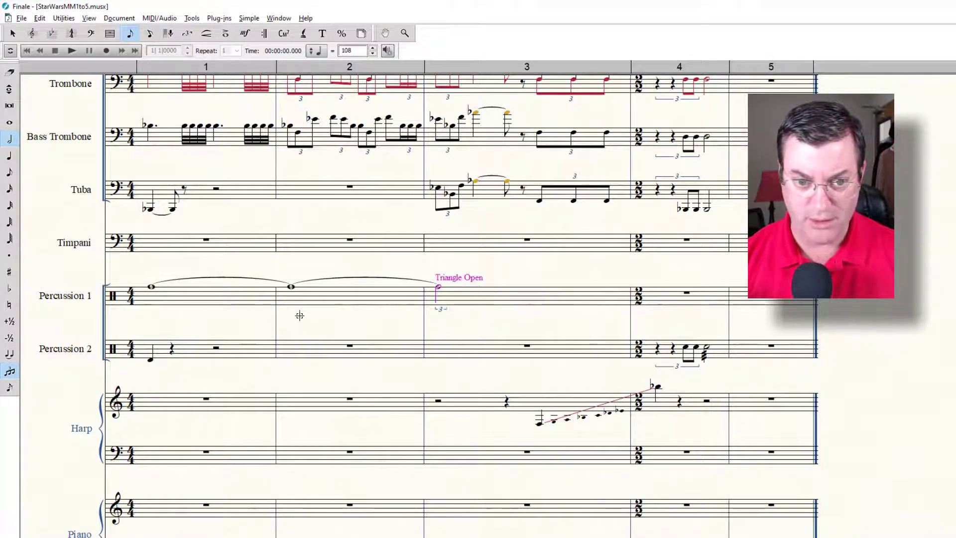
pyautogui.press('Delete')
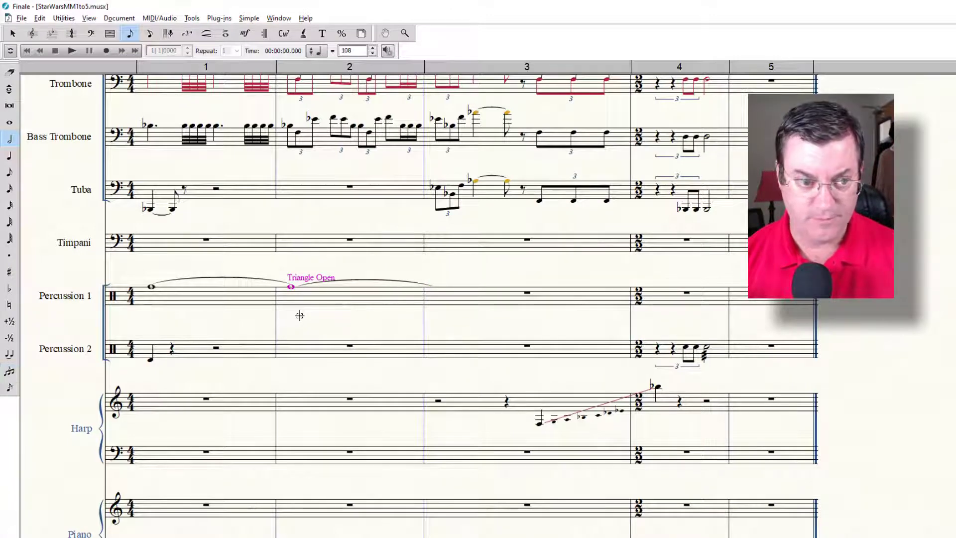
# Step: Enter a Triangle Open dotted half note in measure 3 of Percussion 1, tied to an eighth note
pyautogui.press('Right')
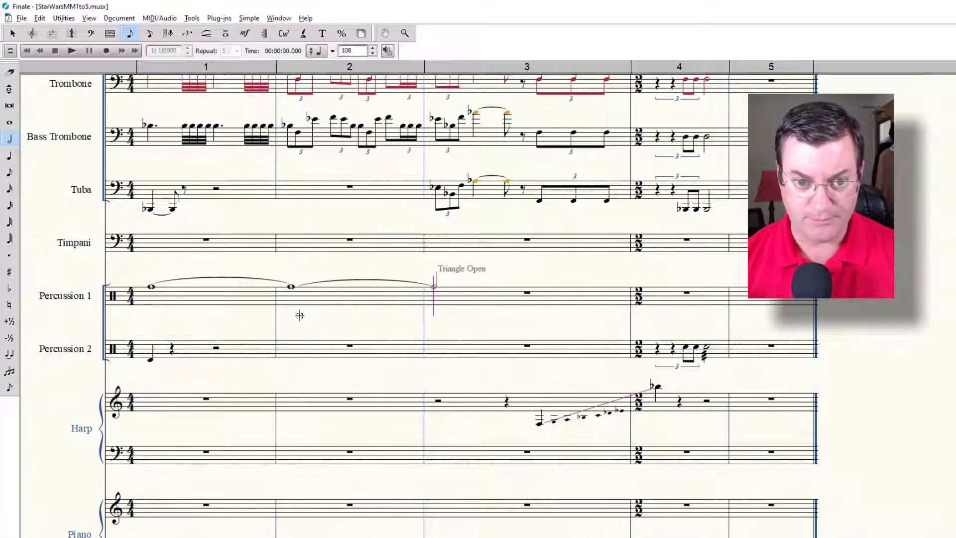
pyautogui.press('5')
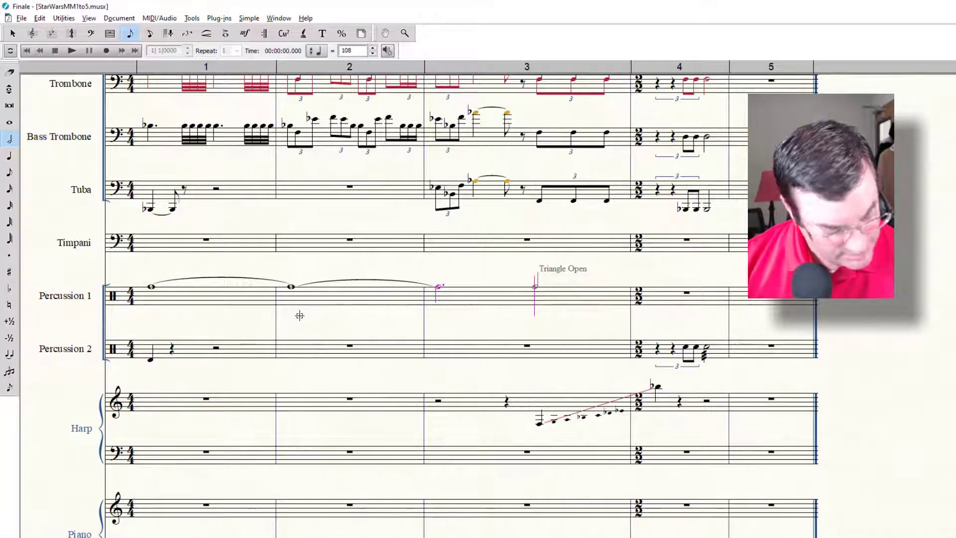
pyautogui.press('t')
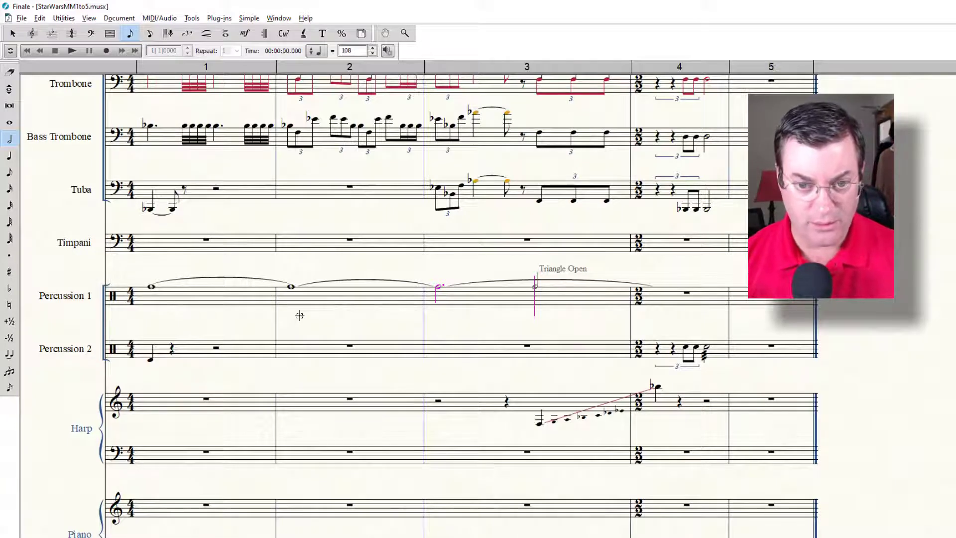
pyautogui.press('4')
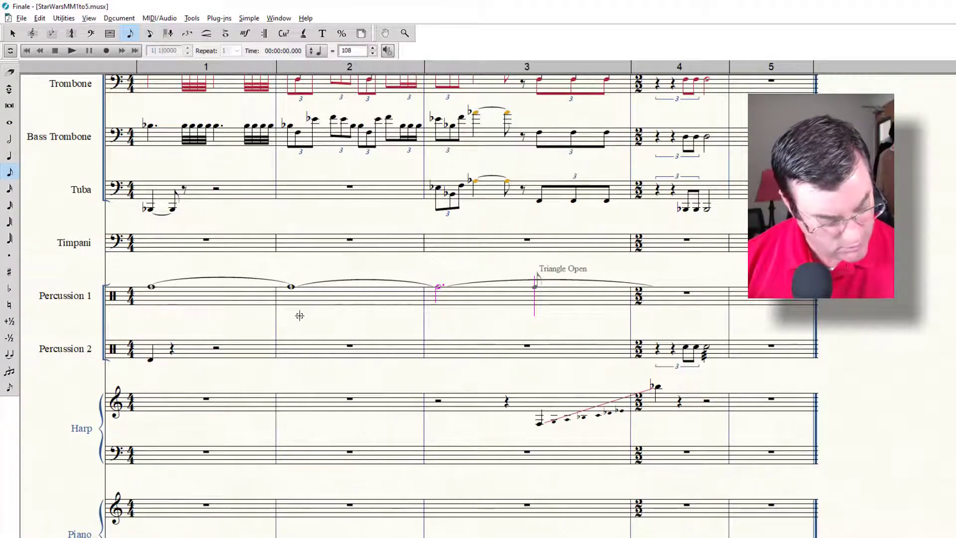
pyautogui.press('Return')
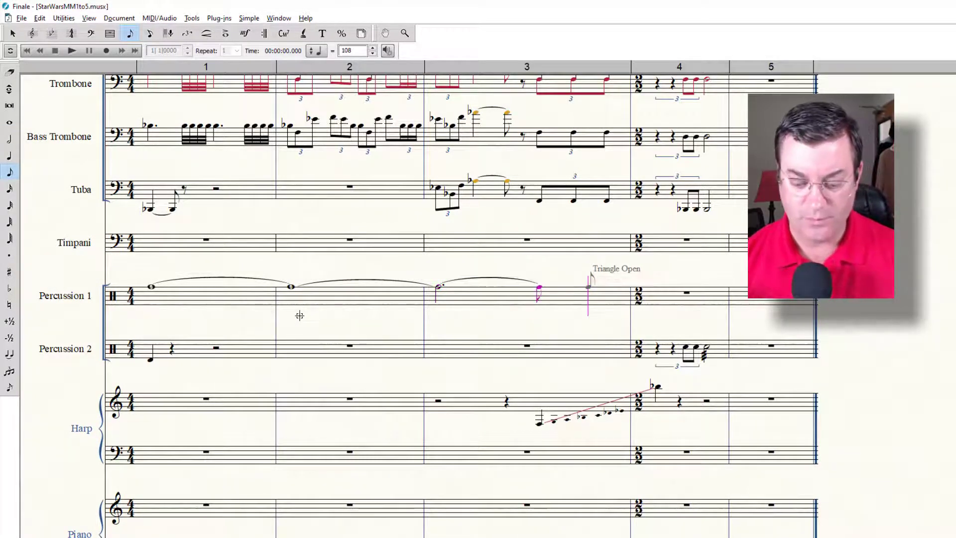
# Step: Add the three-slash roll articulation to the whole note in measure 1 of Percussion 1
pyautogui.click(226, 33)
pyautogui.click(151, 285)
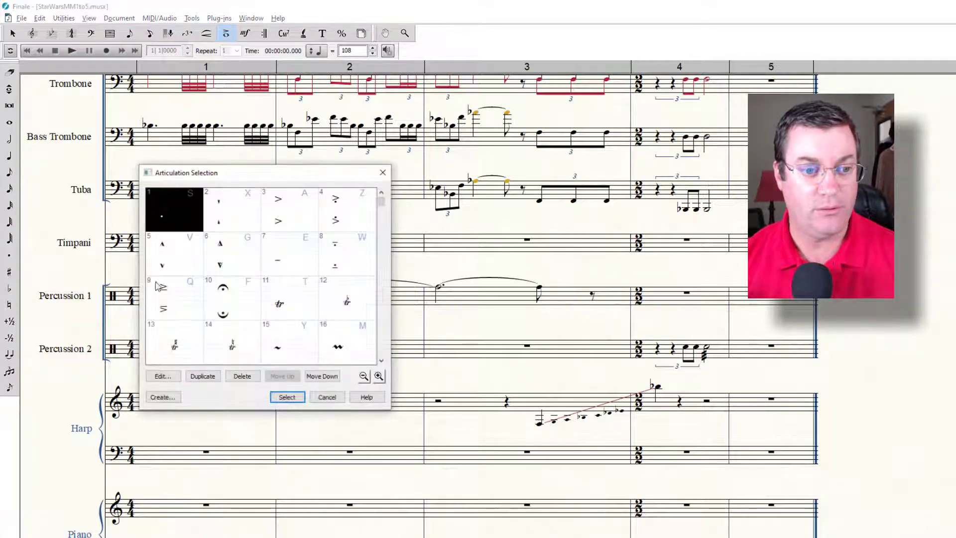
pyautogui.scroll(-5, 234, 326)
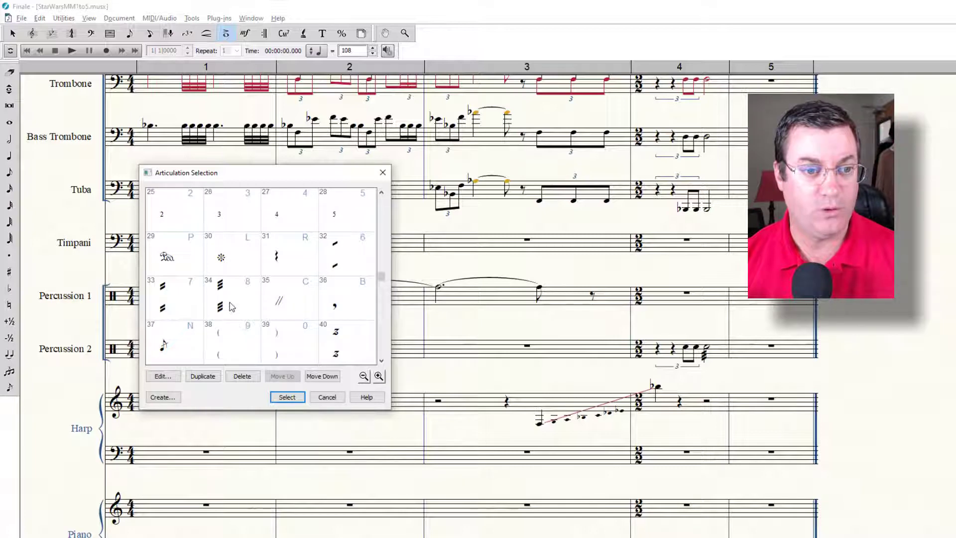
pyautogui.click(230, 304)
pyautogui.click(287, 396)
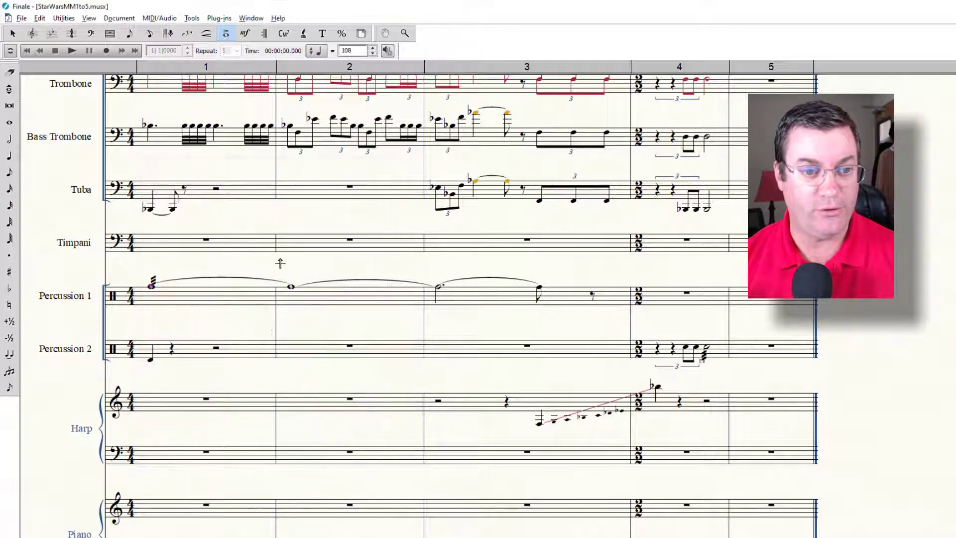
# Step: Apply the three-slash roll articulation to the tied whole note in measure 2 of Percussion 1
pyautogui.click(291, 286)
pyautogui.scroll(-6, 259, 318)
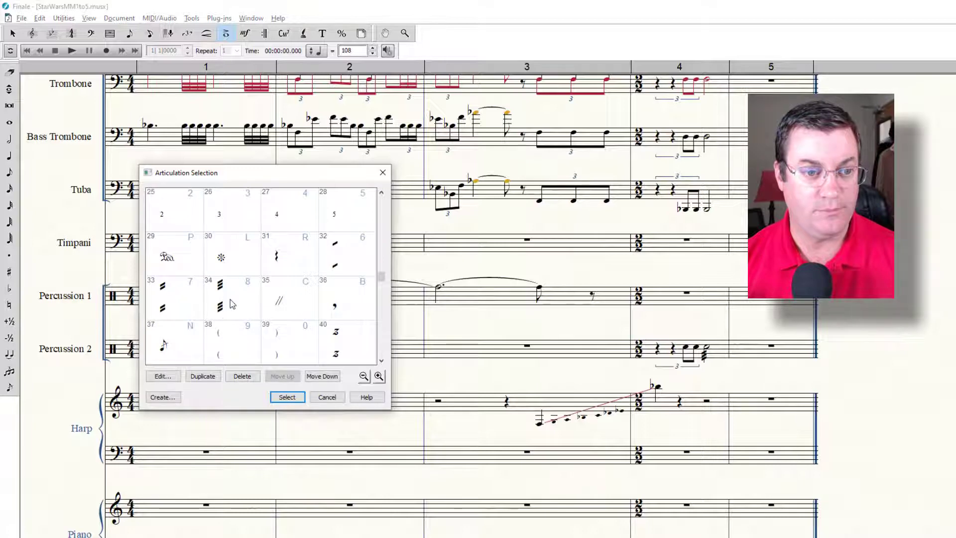
pyautogui.click(233, 305)
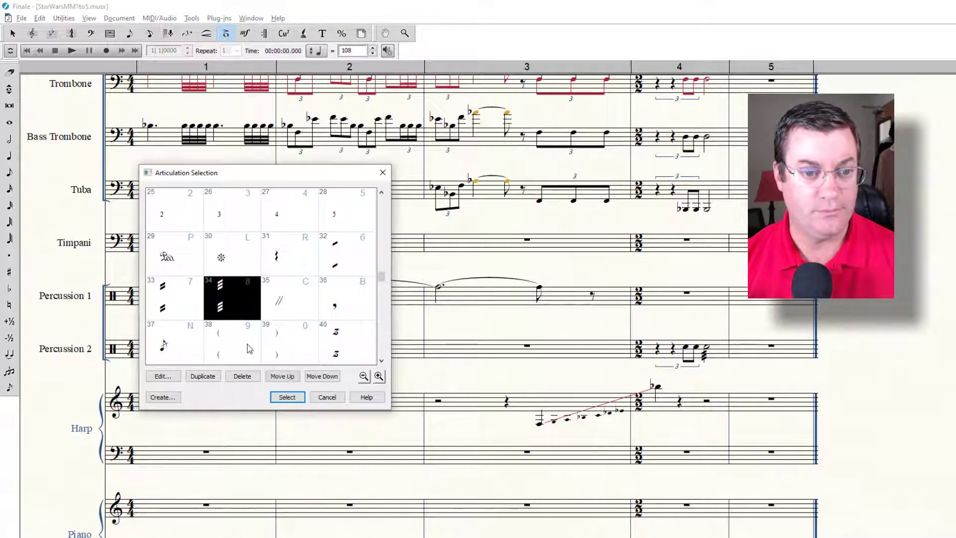
pyautogui.click(287, 397)
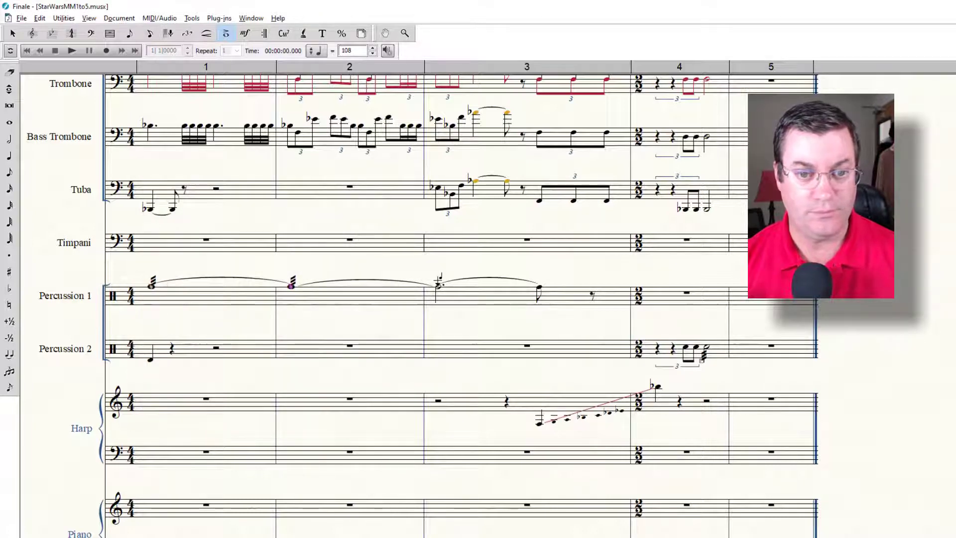
# Step: Add the three-slash roll articulation to the dotted half note in measure 3 of Percussion 1 and play back the score
pyautogui.click(438, 285)
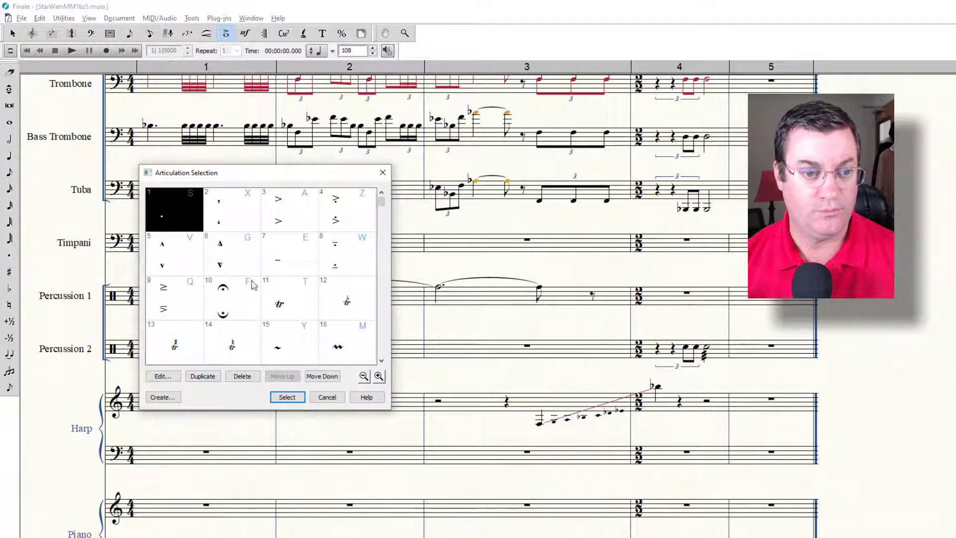
pyautogui.scroll(-3, 250, 282)
pyautogui.scroll(-2, 246, 286)
pyautogui.click(231, 339)
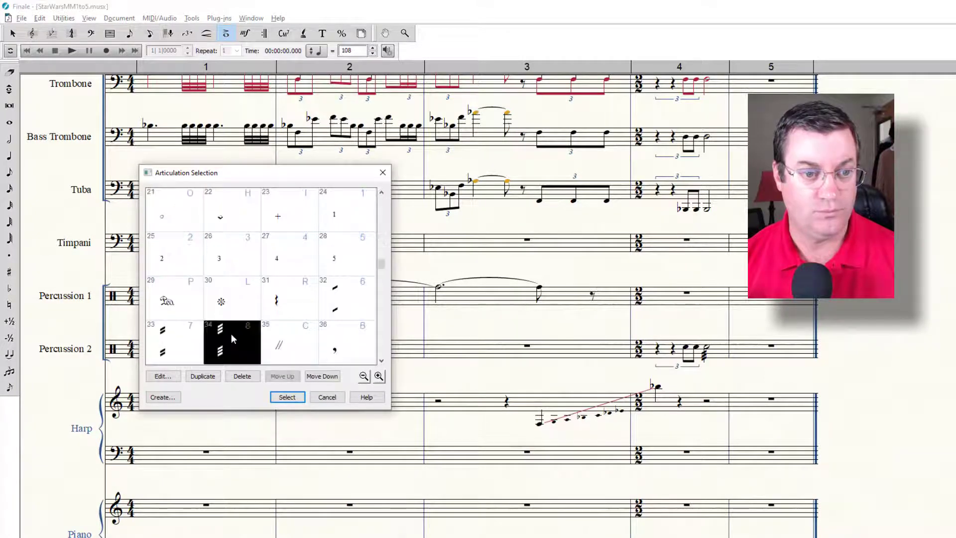
pyautogui.click(294, 397)
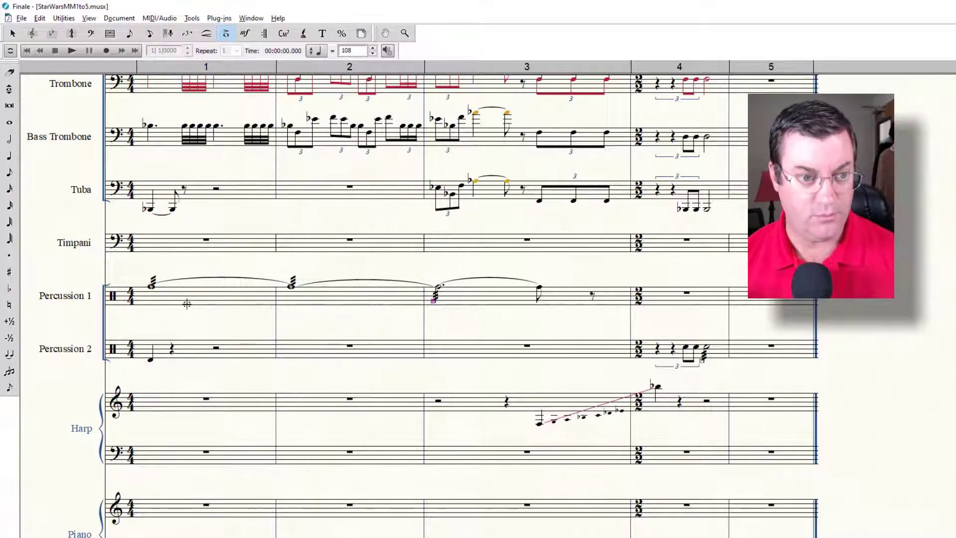
pyautogui.press('space')
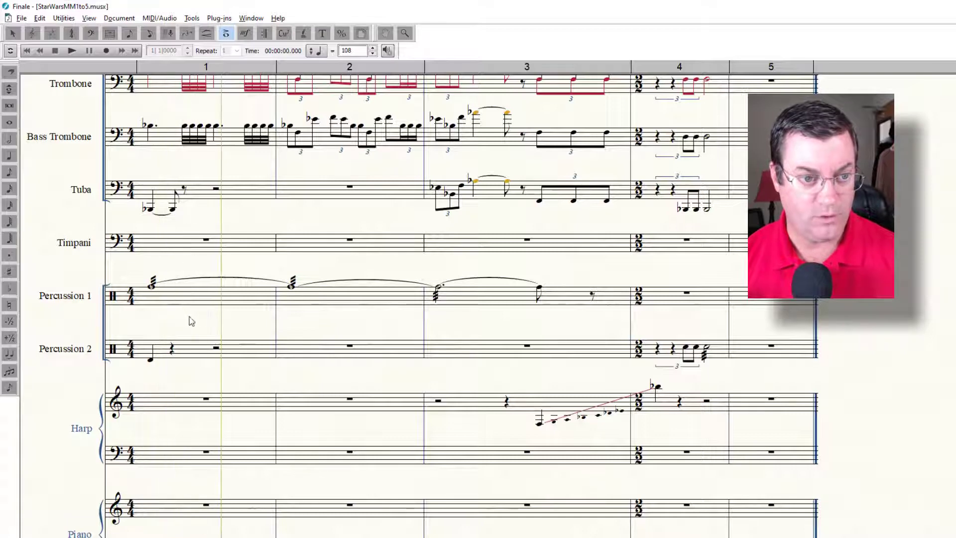
# Step: Stop playback, solo Percussion 1 and Percussion 2 in the ScoreManager, and play back the score to check both parts
pyautogui.press('space')
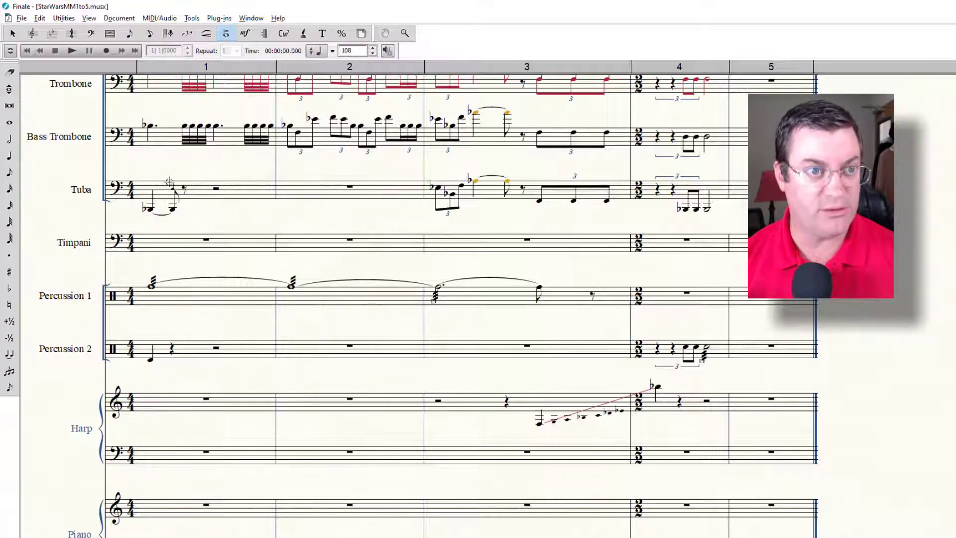
pyautogui.click(259, 21)
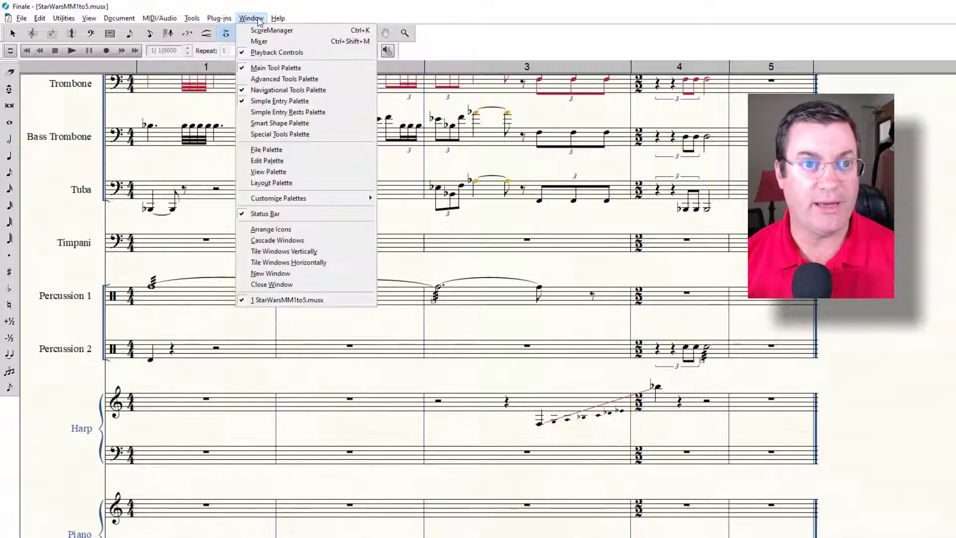
pyautogui.click(274, 31)
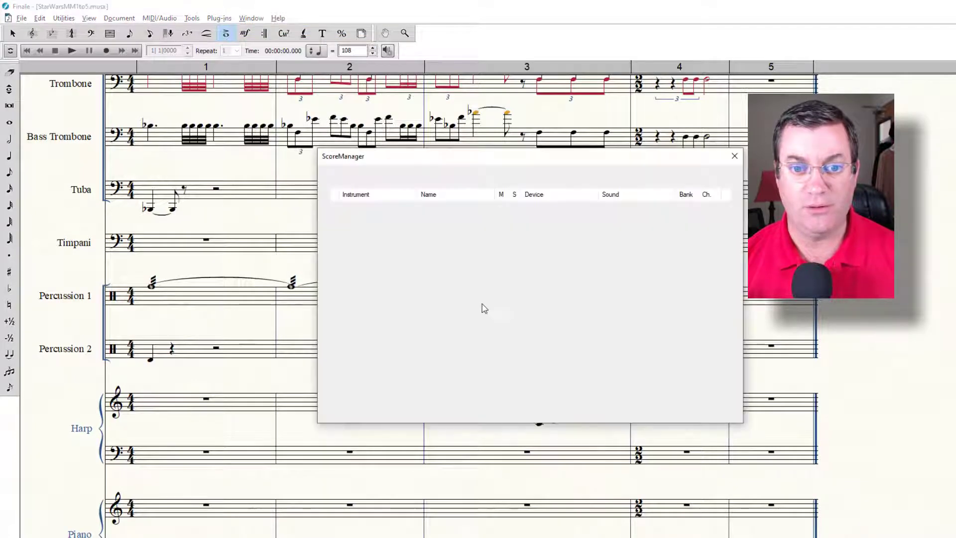
pyautogui.scroll(-1, 523, 245)
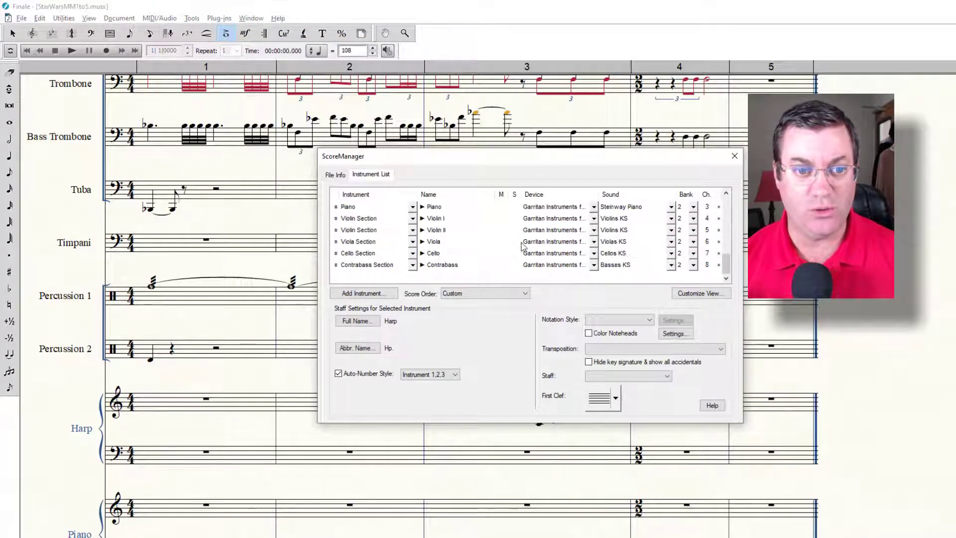
pyautogui.scroll(1, 523, 245)
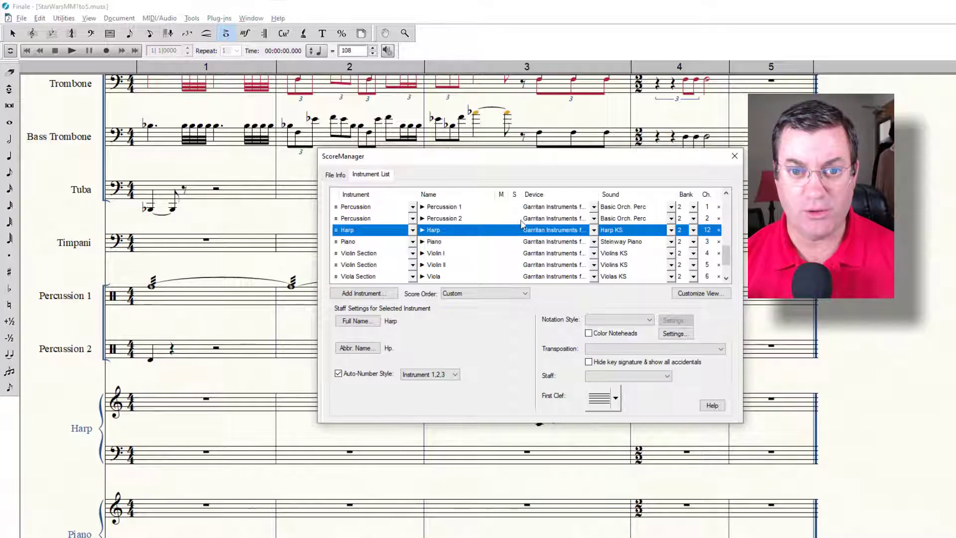
pyautogui.click(516, 218)
pyautogui.click(516, 206)
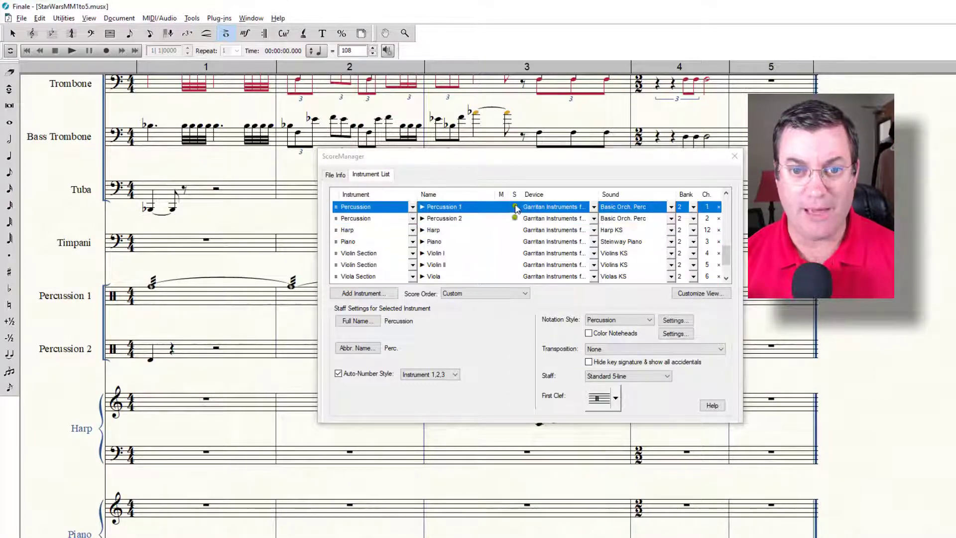
pyautogui.click(734, 156)
pyautogui.click(73, 51)
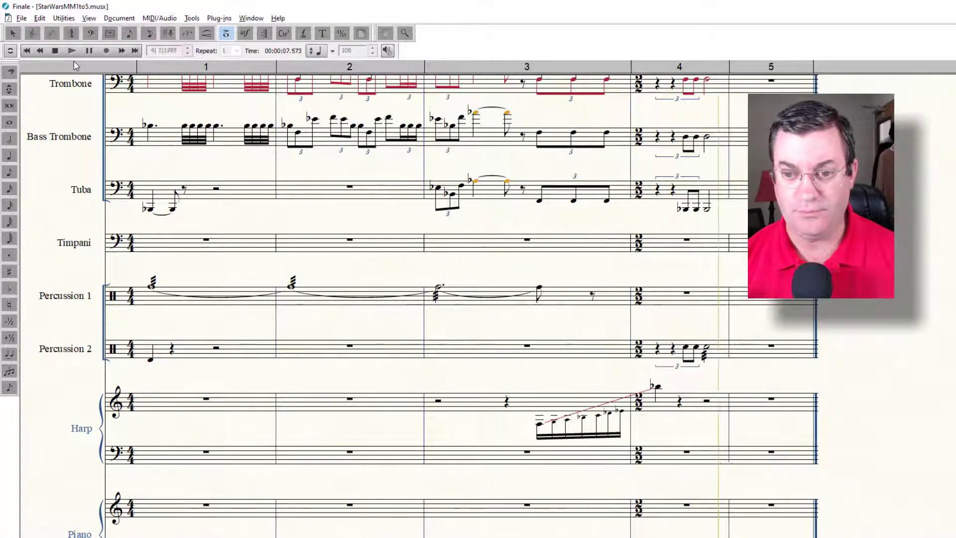
pyautogui.click(56, 51)
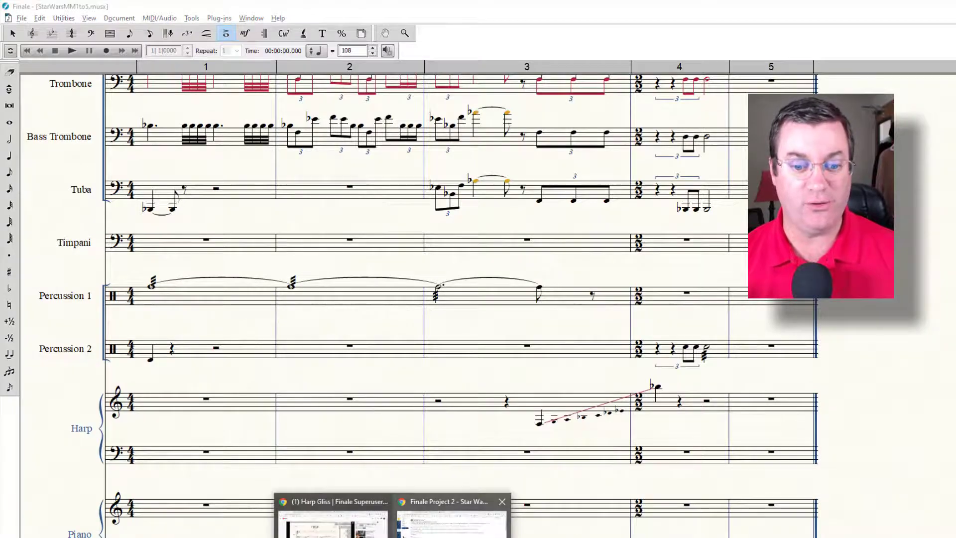
# Step: Switch to Chrome, search the web for "grace notes in finale" and open the Finale 2012 user manual page on grace notes
pyautogui.click(438, 518)
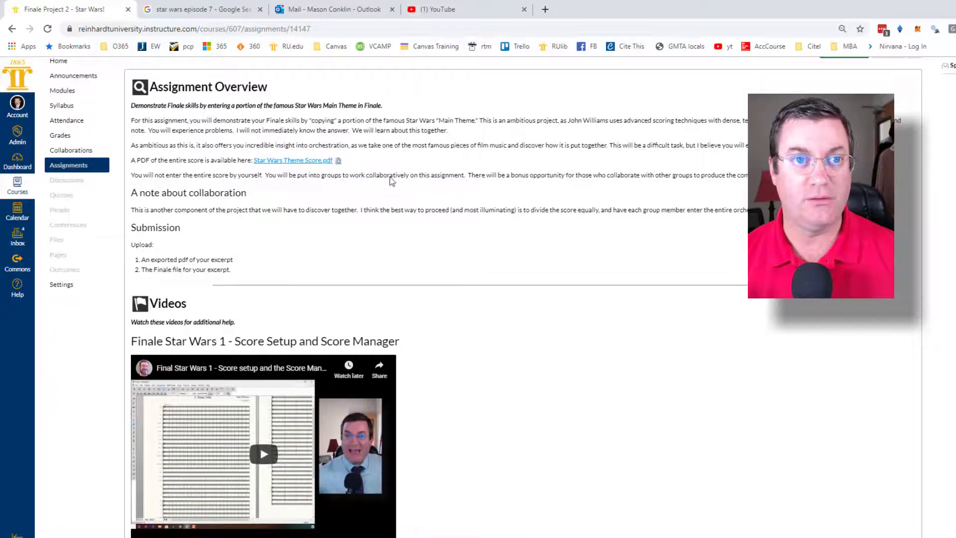
pyautogui.click(219, 12)
pyautogui.click(239, 31)
pyautogui.write('gr')
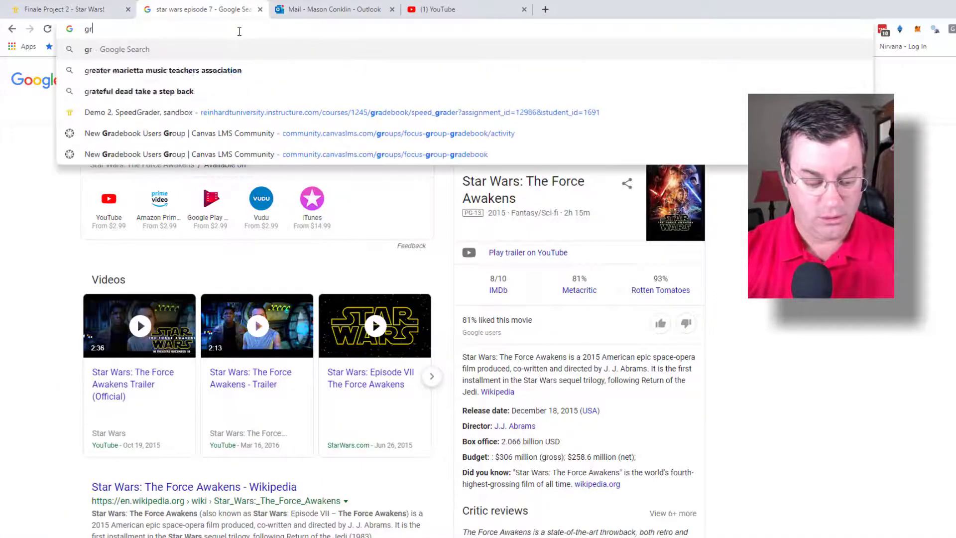
pyautogui.write('ace notes in finale')
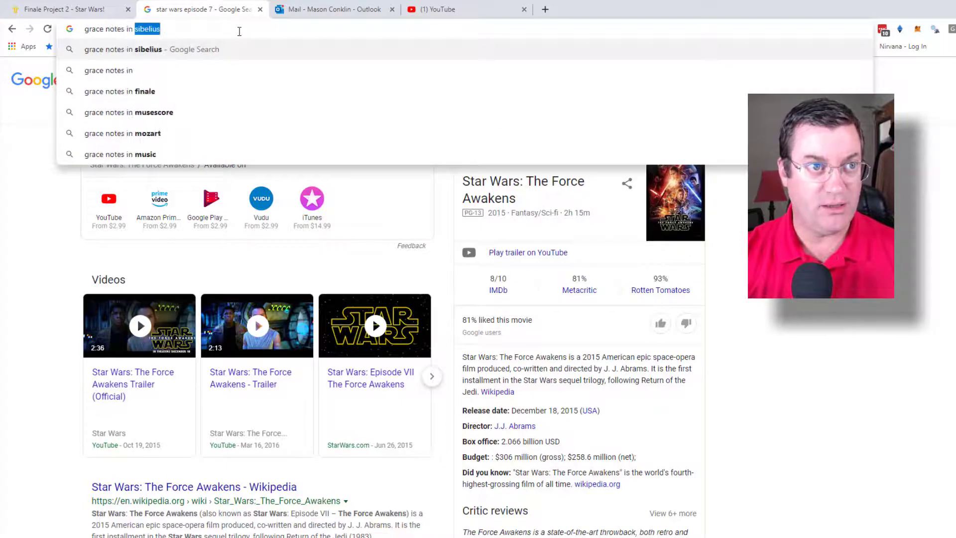
pyautogui.press('Return')
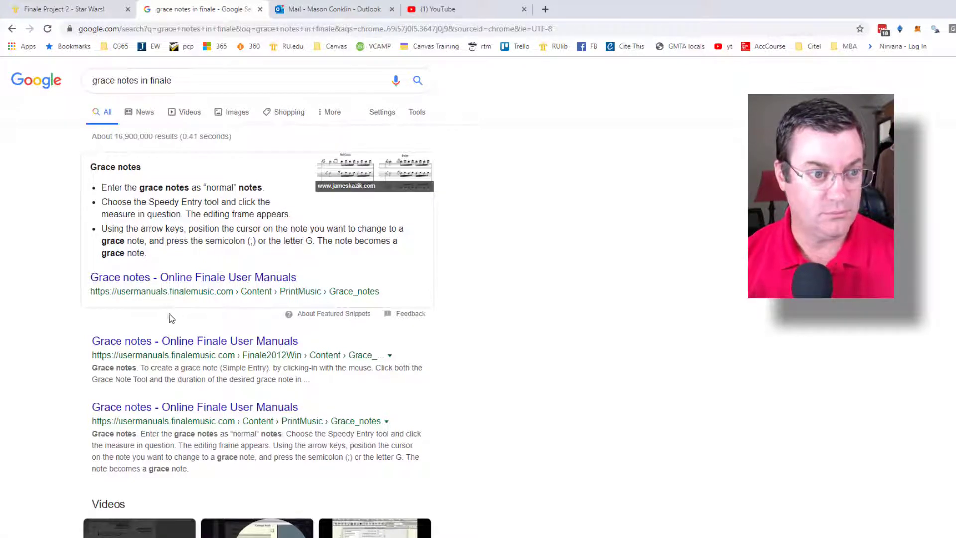
pyautogui.click(175, 343)
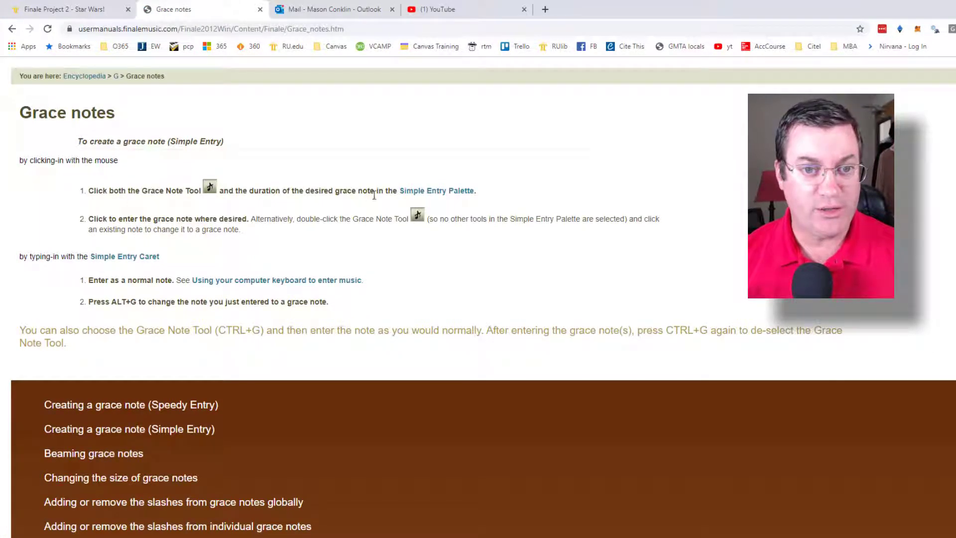
# Step: Return to Finale and enter three sixteenth grace notes on B at the start of measure 1 of the Timpani
pyautogui.hotkey('alt', 'Tab')
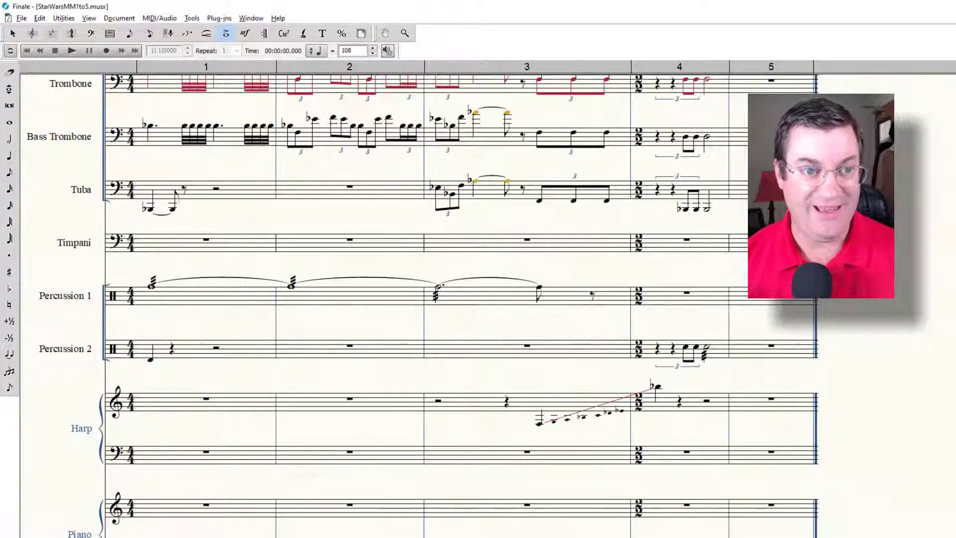
pyautogui.click(10, 387)
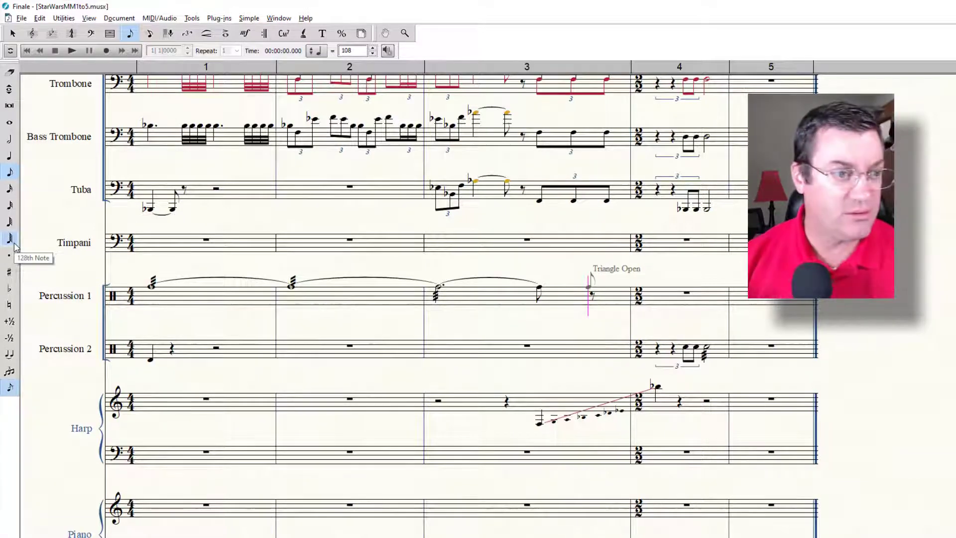
pyautogui.click(10, 188)
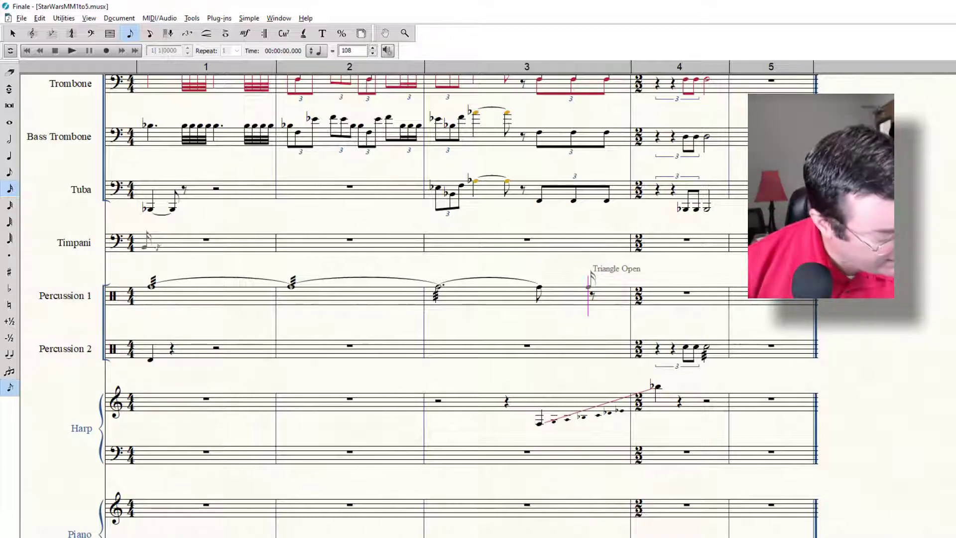
pyautogui.click(145, 247)
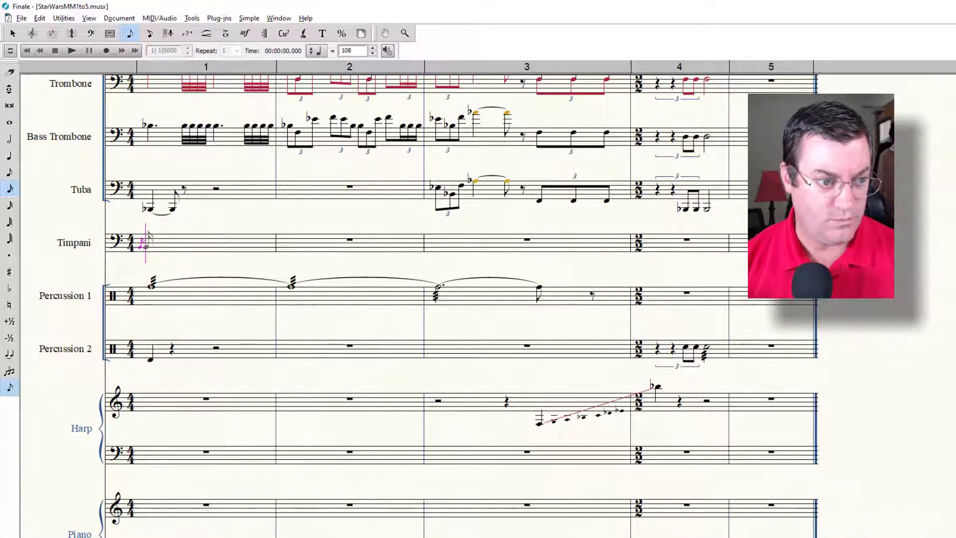
pyautogui.click(143, 244)
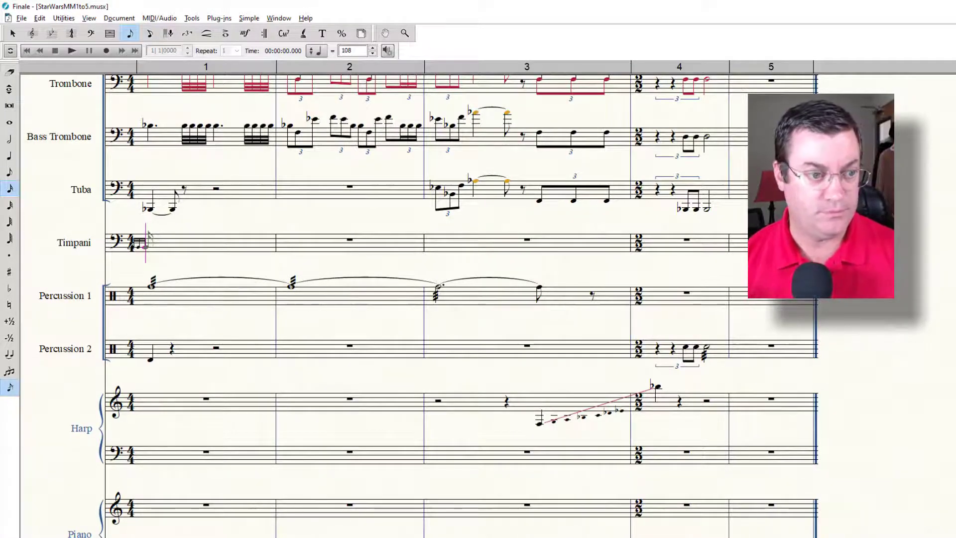
# Step: Enter a quarter note B tied to an eighth note B in measure 1 of the Timpani and fill the measure with rests
pyautogui.press('5')
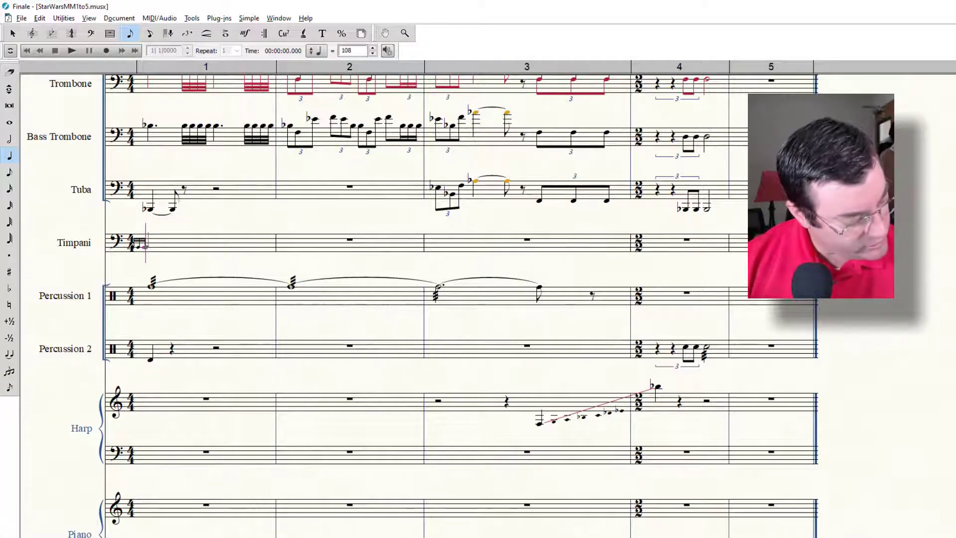
pyautogui.press('b')
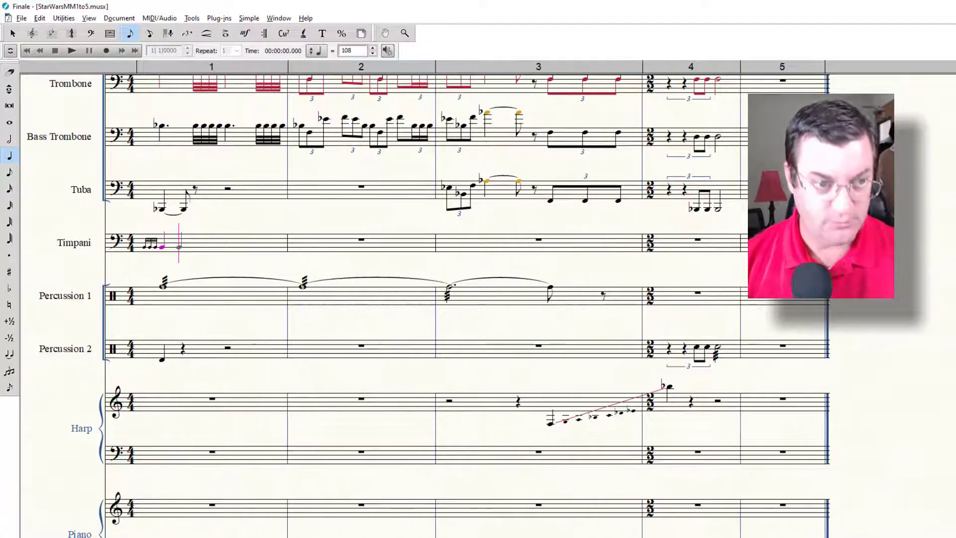
pyautogui.press('t')
pyautogui.press('4')
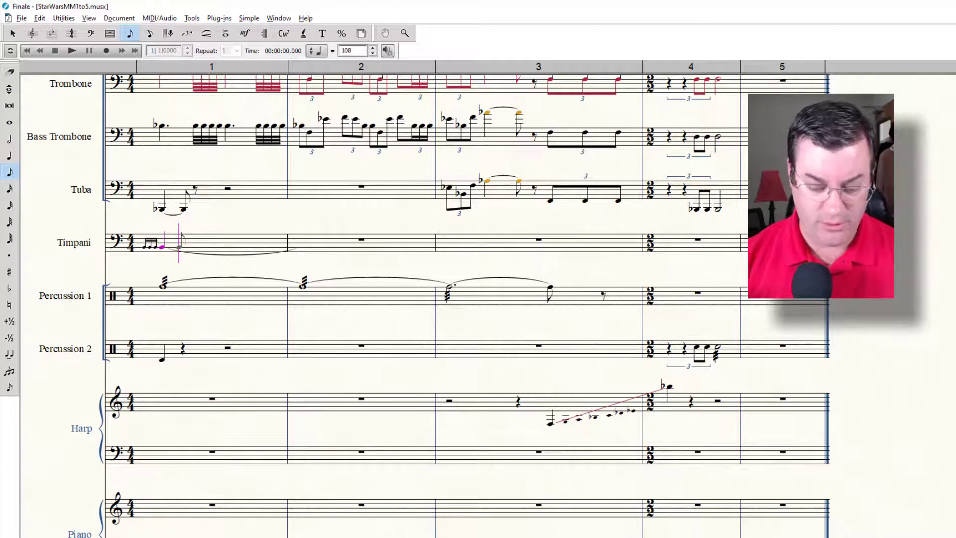
pyautogui.press('b')
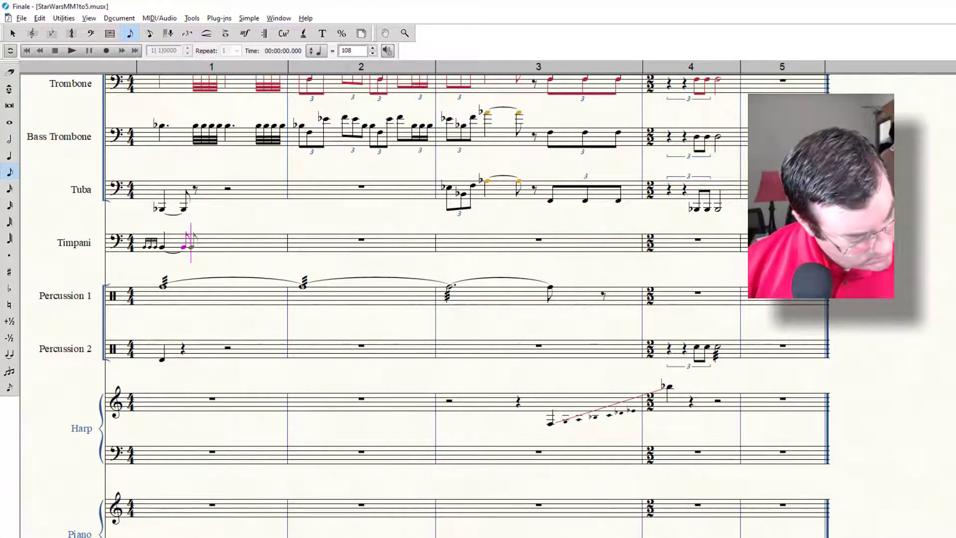
pyautogui.press('Right')
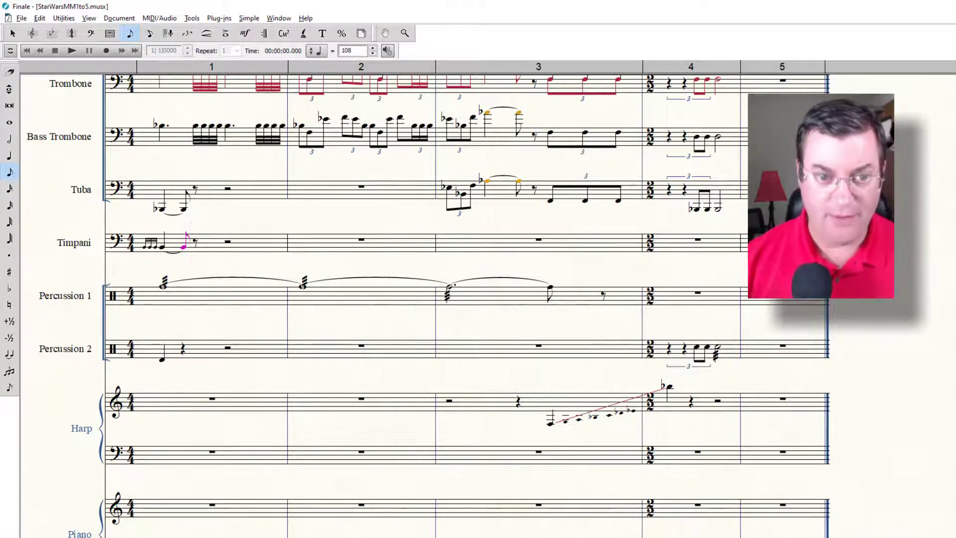
# Step: Enter a half rest followed by a quarter rest in measure 3 of the Timpani
pyautogui.press('Right')
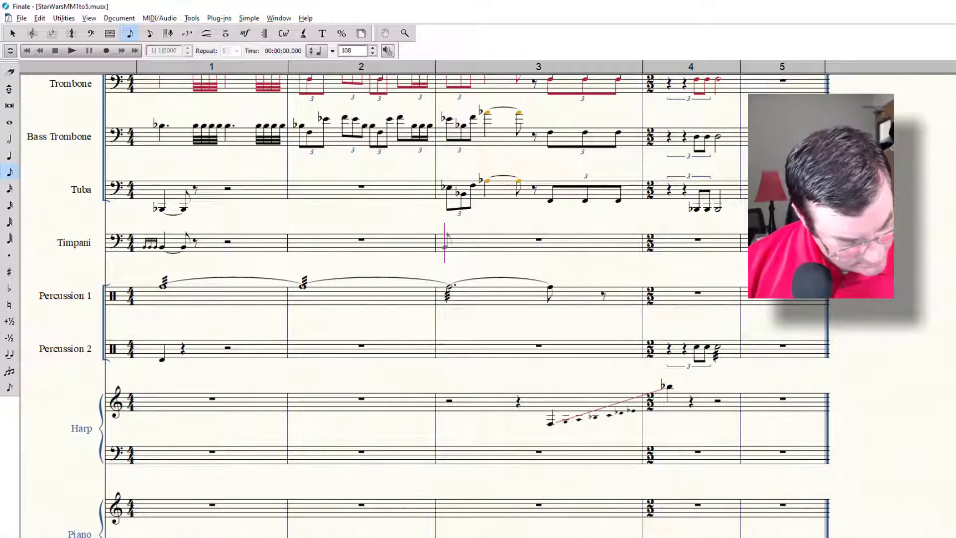
pyautogui.press('6')
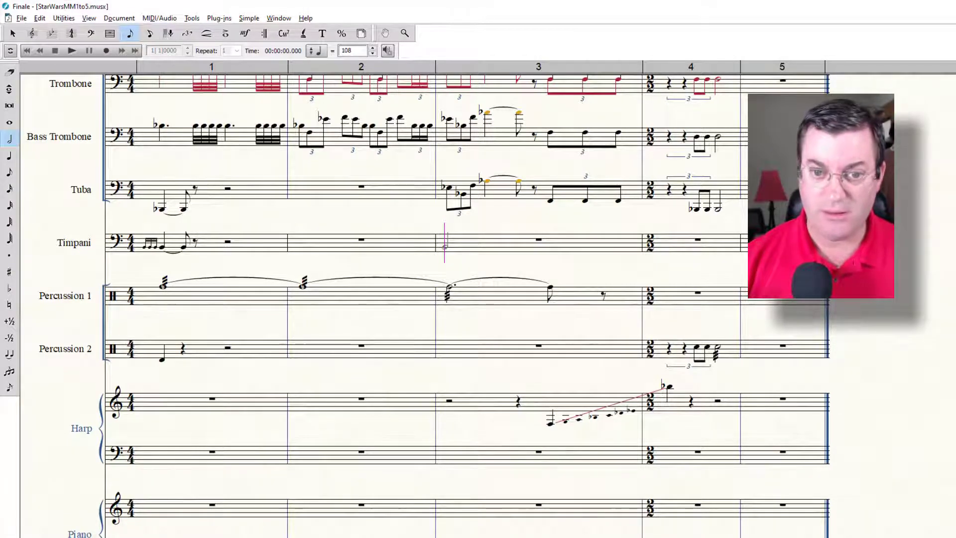
pyautogui.press('0')
pyautogui.press('5')
pyautogui.press('0')
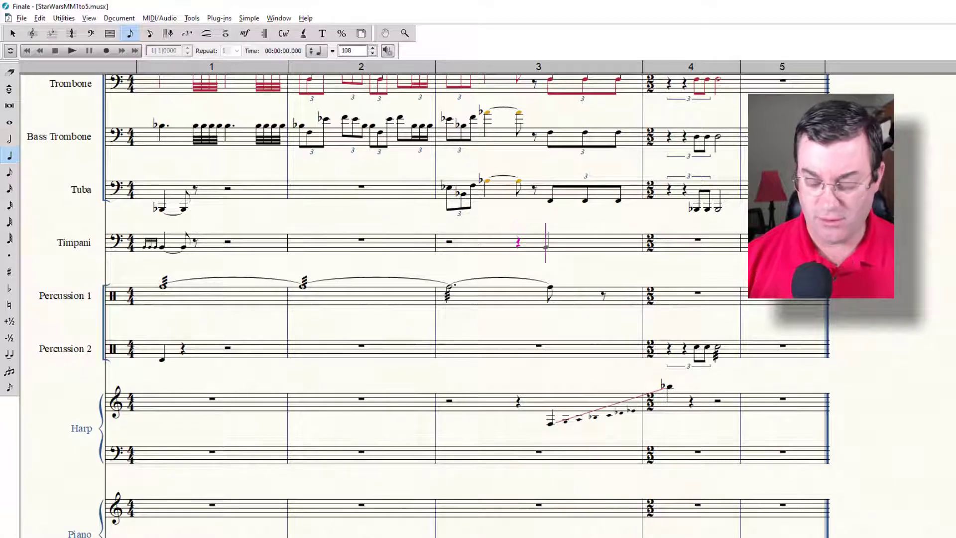
# Step: Enter an eighth-note triplet of three low F notes on beat 4 of measure 3 of the Timpani, defined as 3 in the space of 2
pyautogui.press('4')
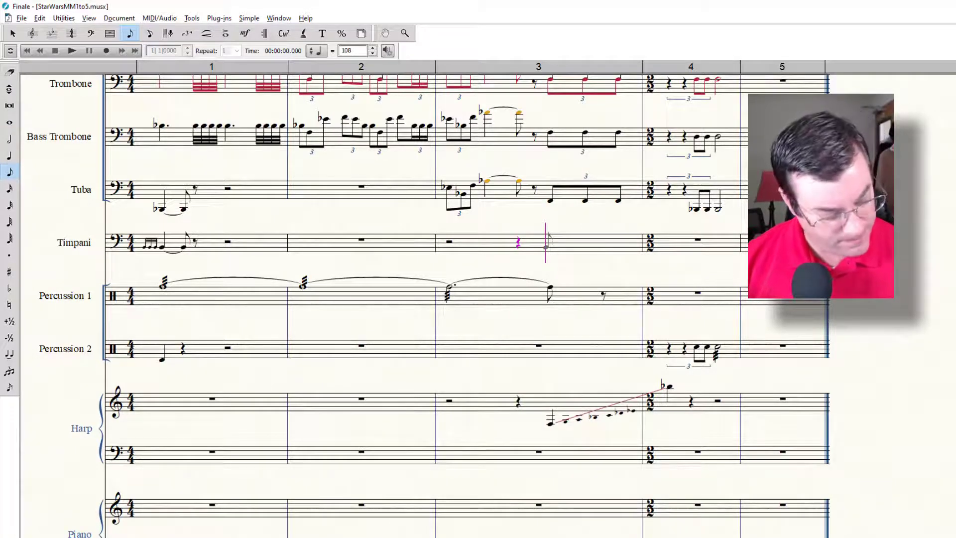
pyautogui.press('Down')
pyautogui.press('Down')
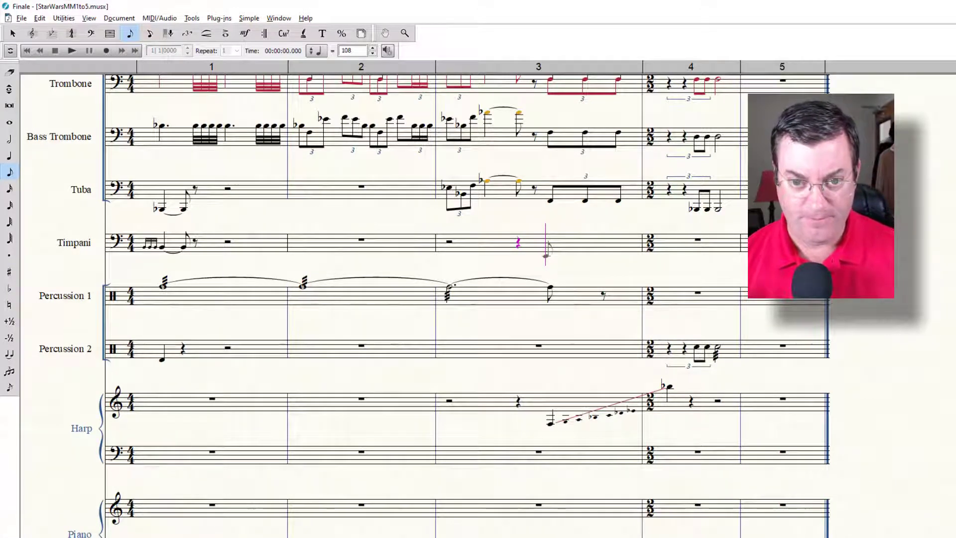
pyautogui.press('Return')
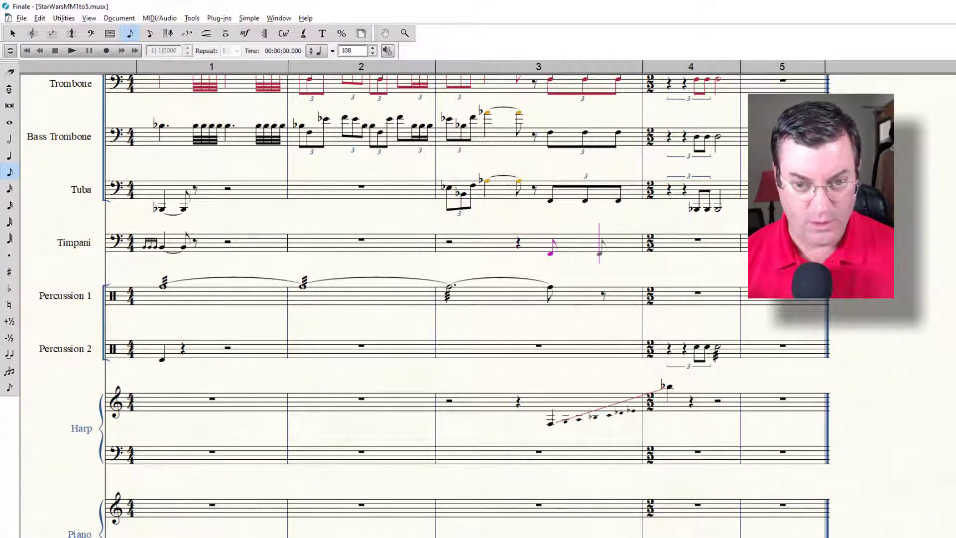
pyautogui.press('9')
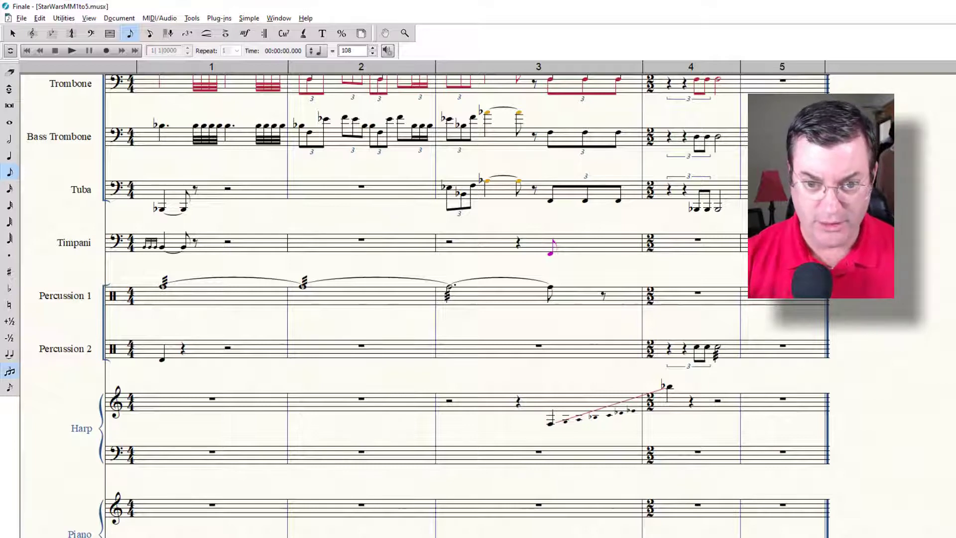
pyautogui.hotkey('alt', '9')
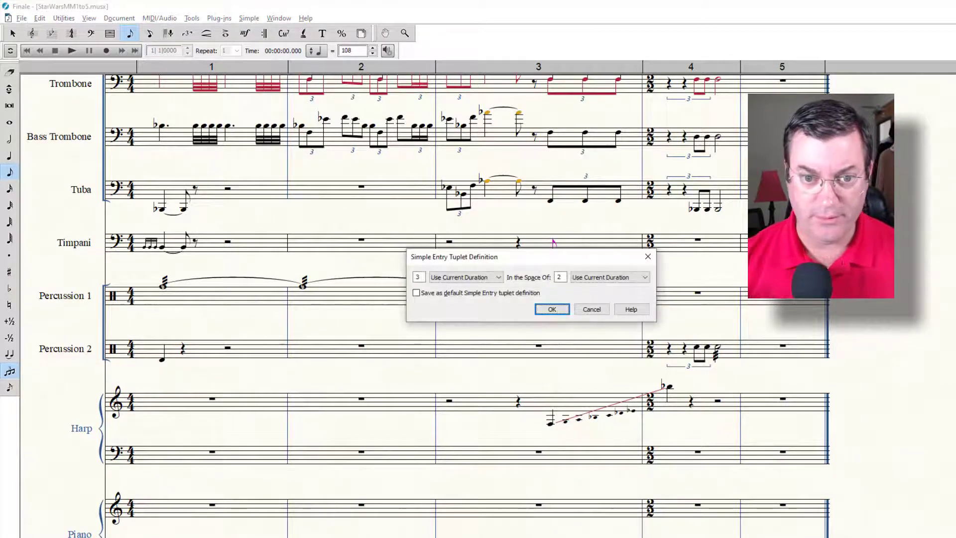
pyautogui.click(551, 309)
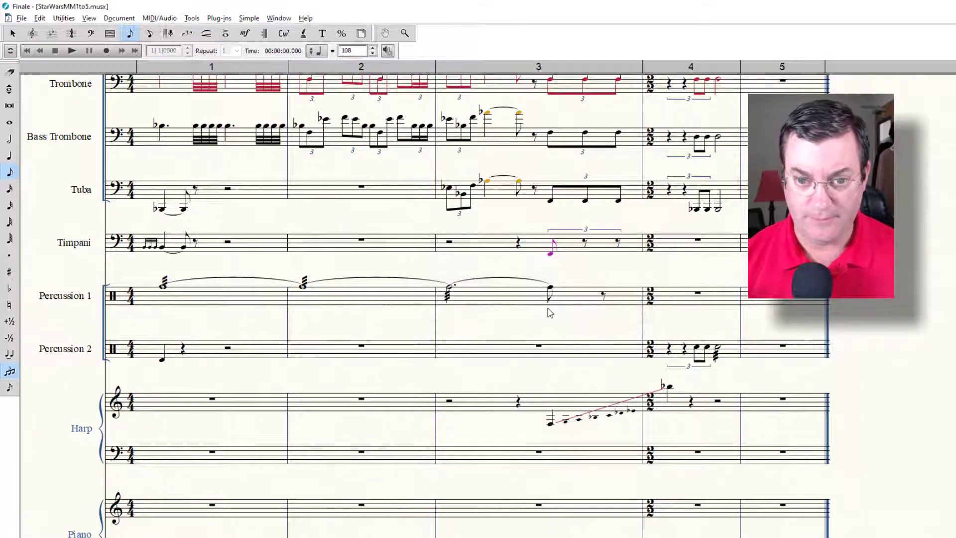
pyautogui.press('Right')
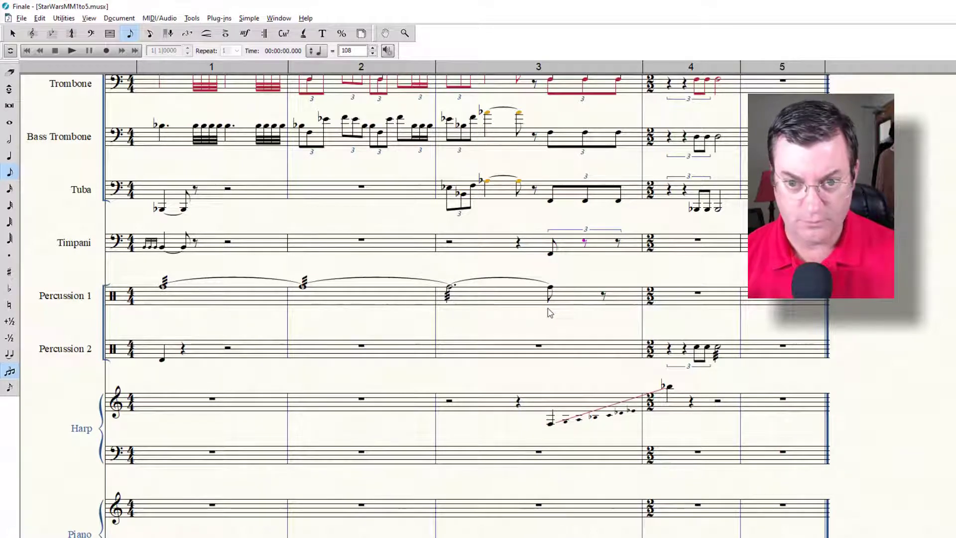
pyautogui.press('f')
pyautogui.press('f')
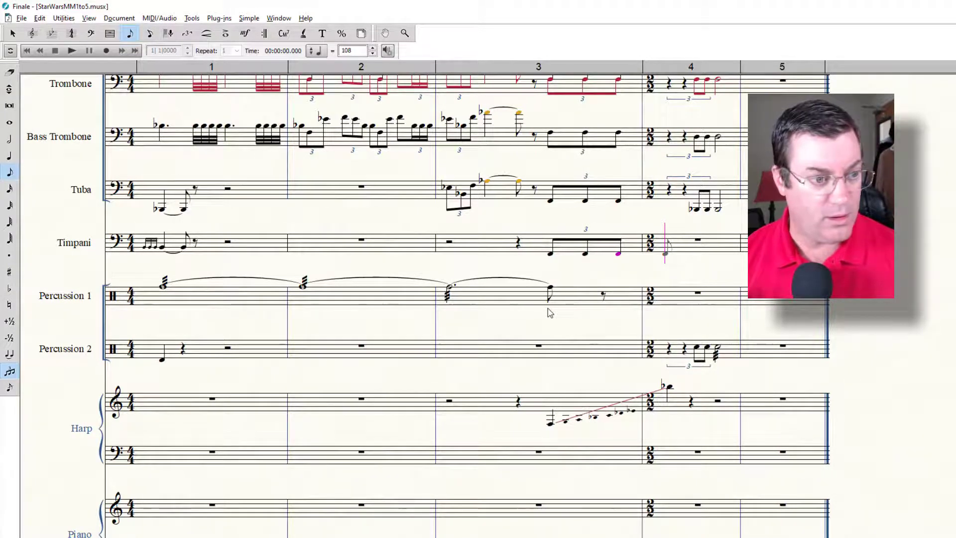
# Step: Enter a triplet of two quarter rests and two eighth-note B-flats at the start of measure 4 of the Timpani
pyautogui.press('5')
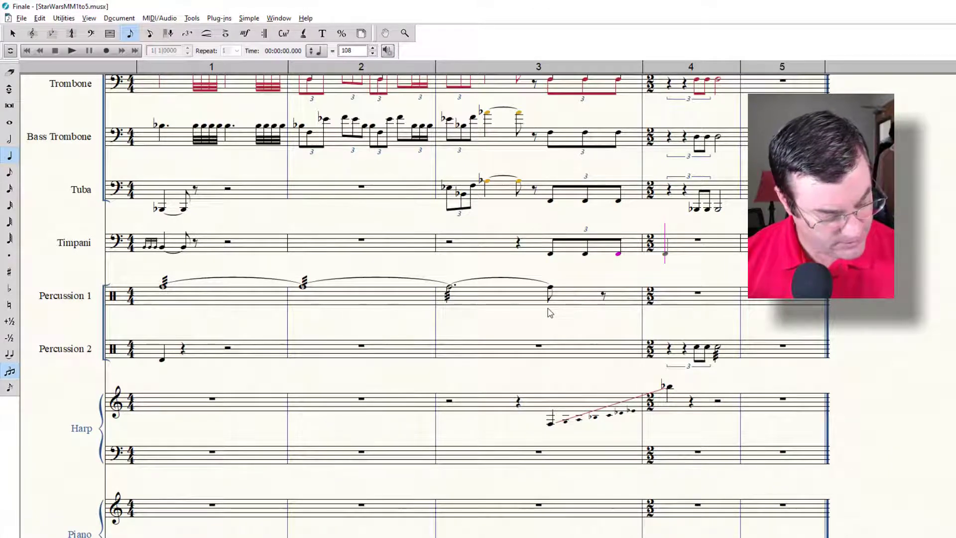
pyautogui.press('0')
pyautogui.press('Right')
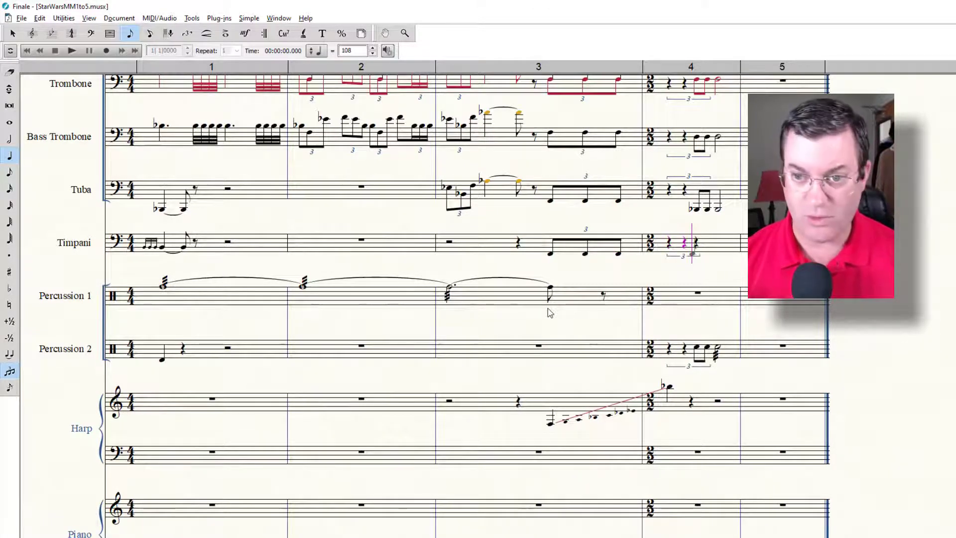
pyautogui.press('4')
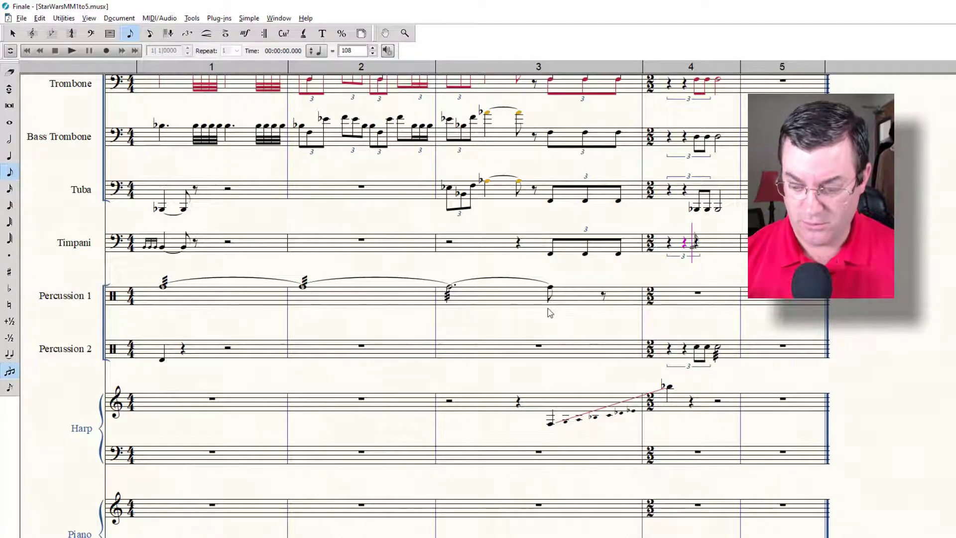
pyautogui.press('b')
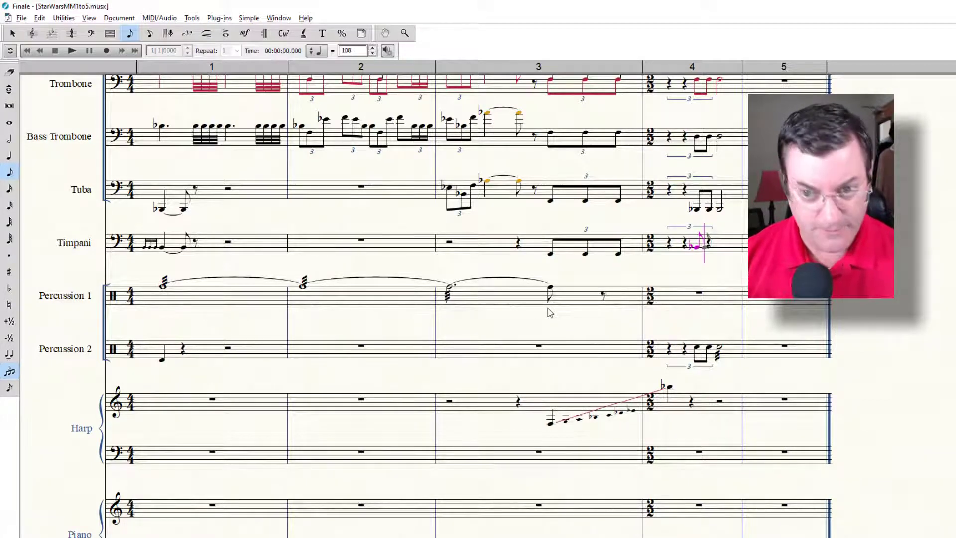
pyautogui.press('b')
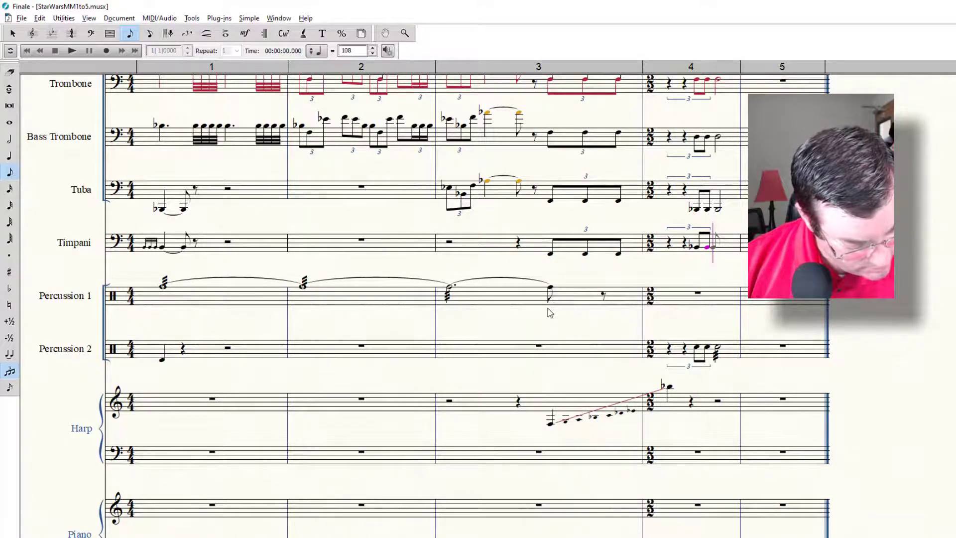
# Step: Turn off triplet entry and complete measure 4 of the Timpani with a half note B-flat
pyautogui.press('6')
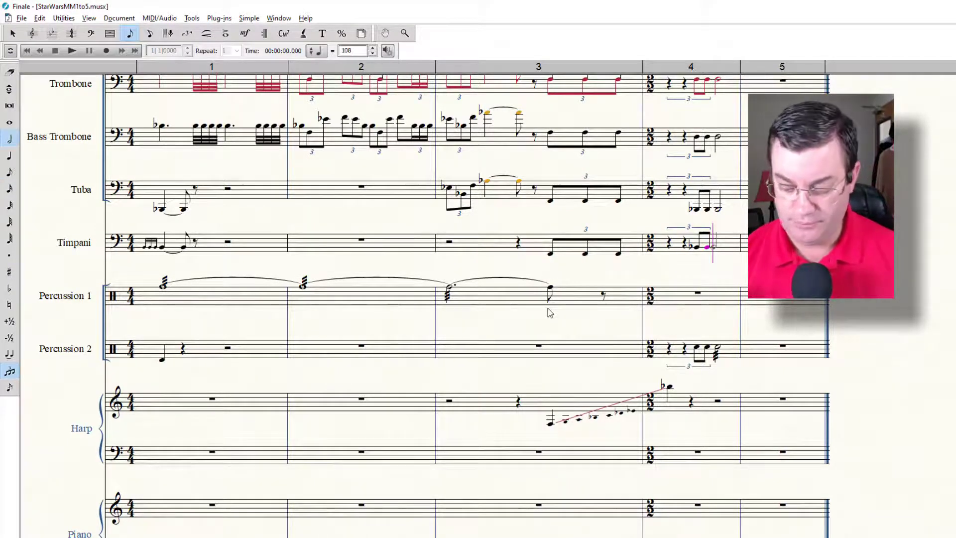
pyautogui.press('9')
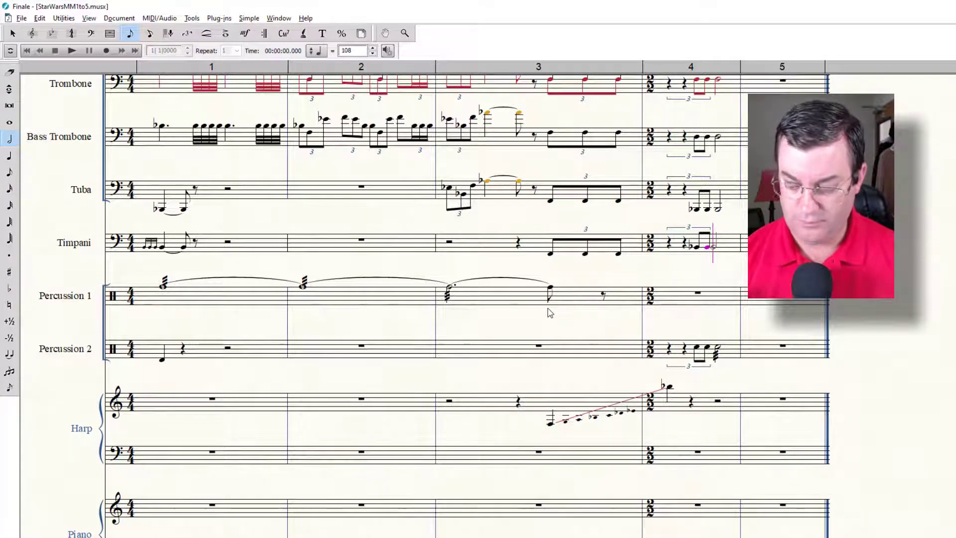
pyautogui.press('Return')
# Step: Lower the first grace note in measure 1 of the Timpani to B-flat
pyautogui.press('Left')
pyautogui.press('Left')
pyautogui.press('Left')
pyautogui.press('Left')
pyautogui.press('Left')
pyautogui.press('Left')
pyautogui.press('Left')
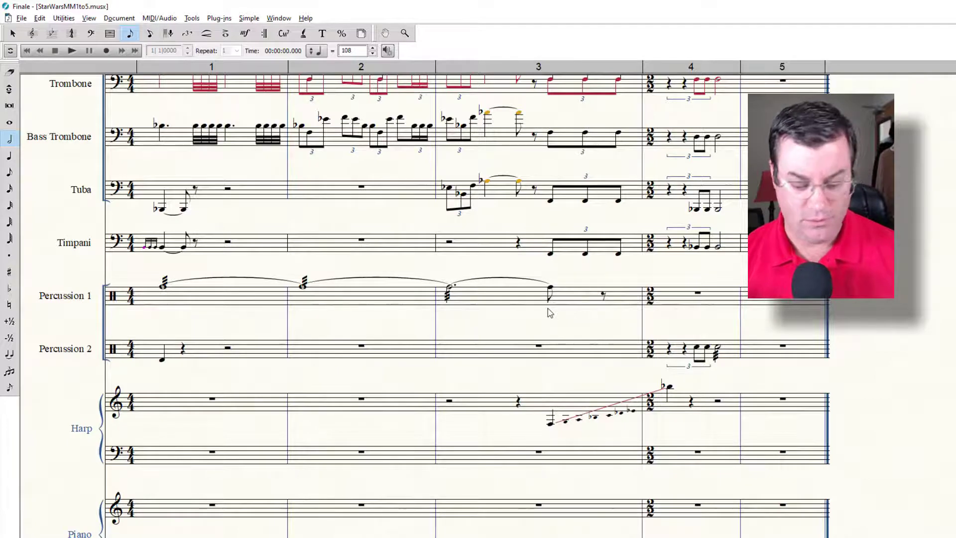
pyautogui.press('-')
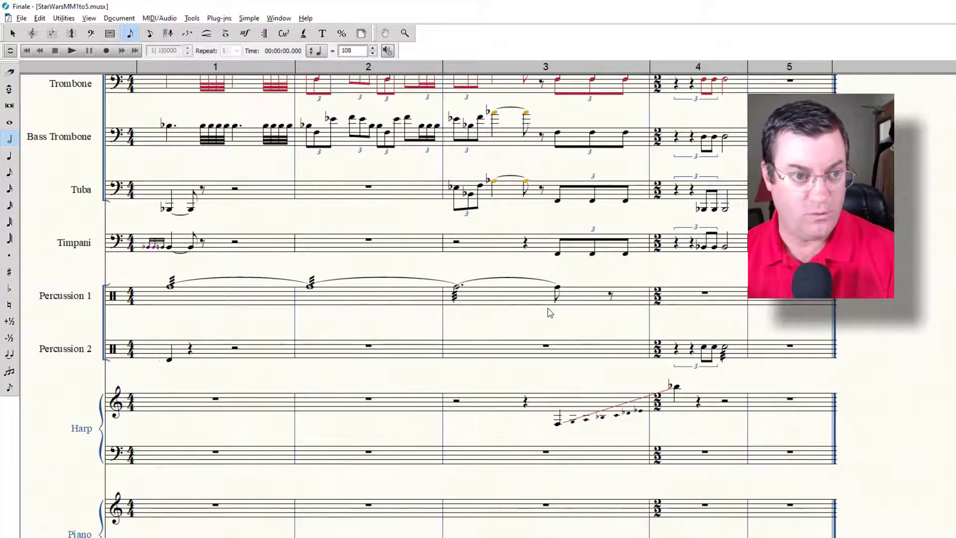
pyautogui.press('Right')
pyautogui.press('Right')
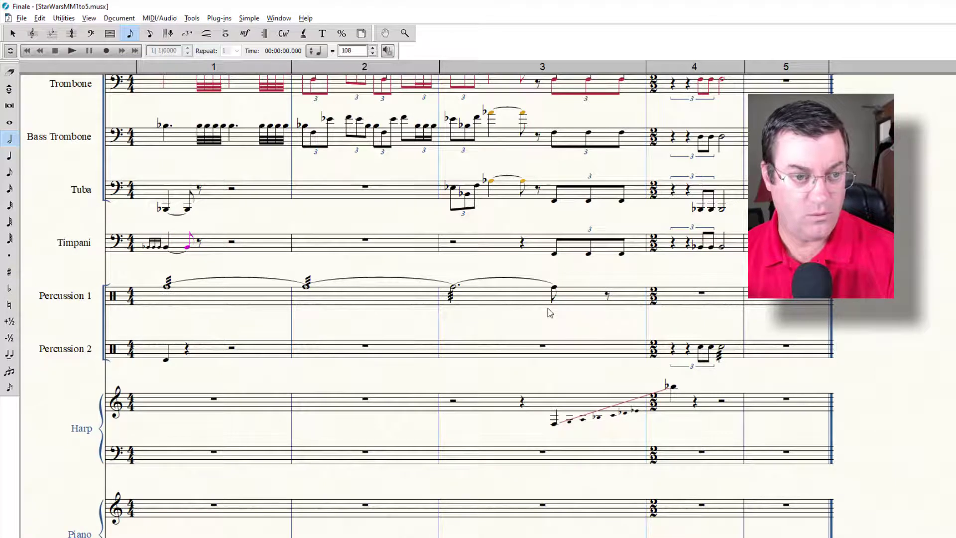
pyautogui.press('Right')
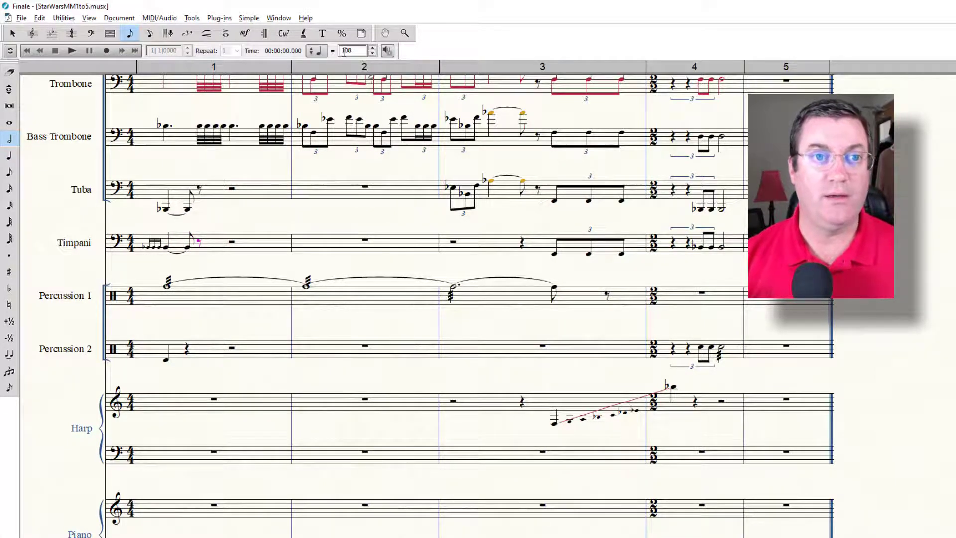
# Step: Solo the Timpani together with Percussion 1 and Percussion 2, and play back the excerpt
pyautogui.click(278, 19)
pyautogui.click(310, 33)
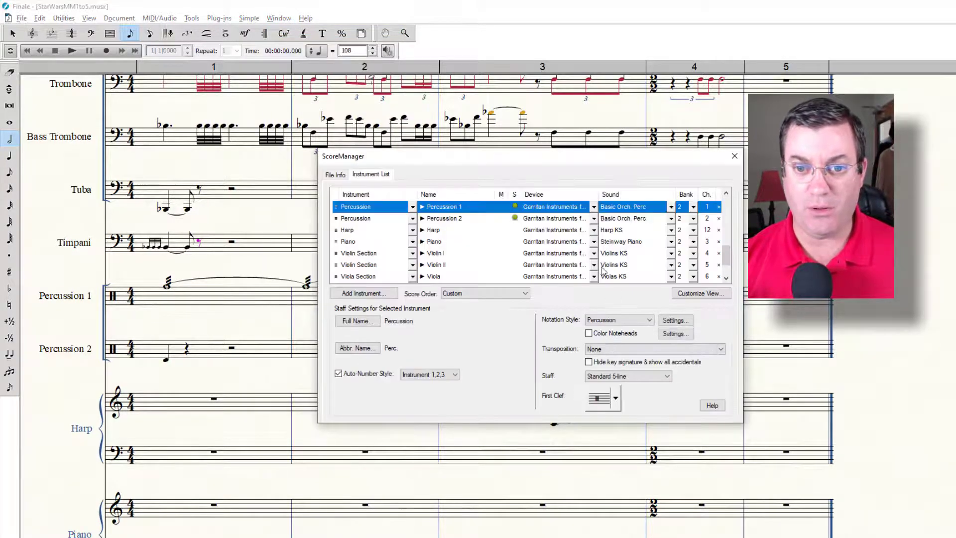
pyautogui.scroll(1, 520, 255)
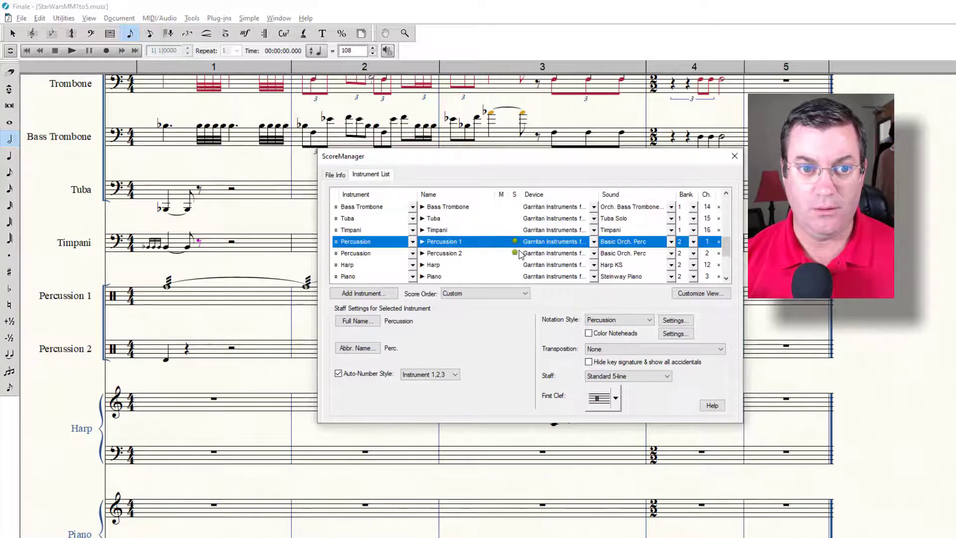
pyautogui.click(513, 241)
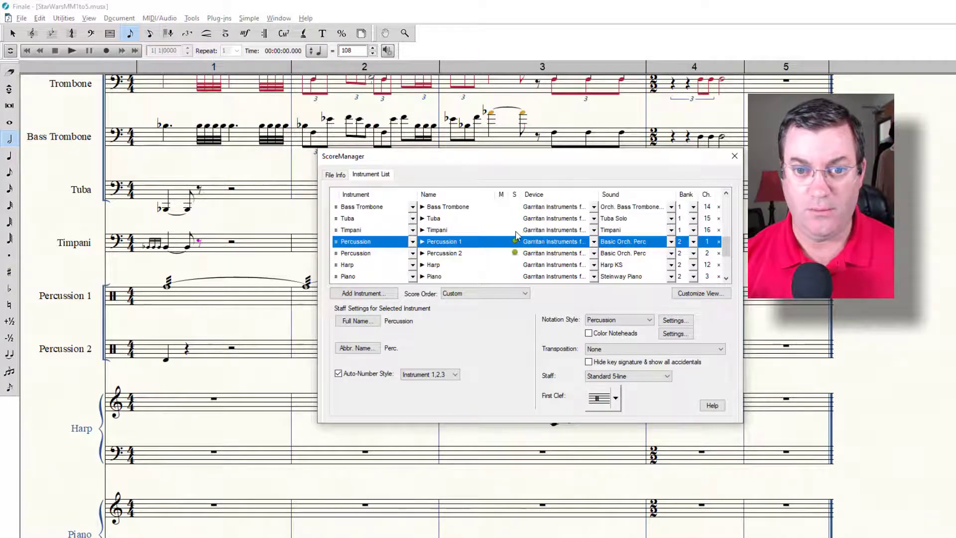
pyautogui.click(515, 231)
pyautogui.click(735, 156)
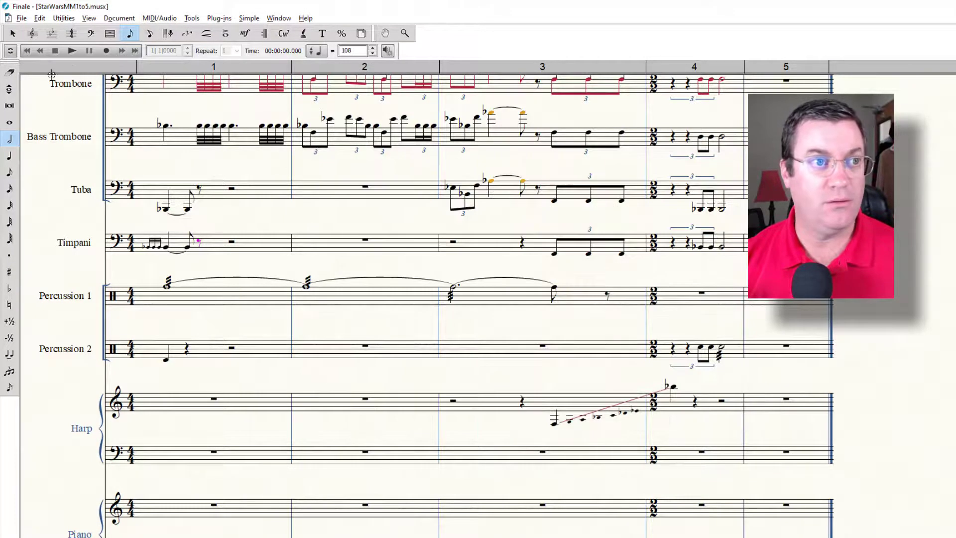
pyautogui.click(71, 51)
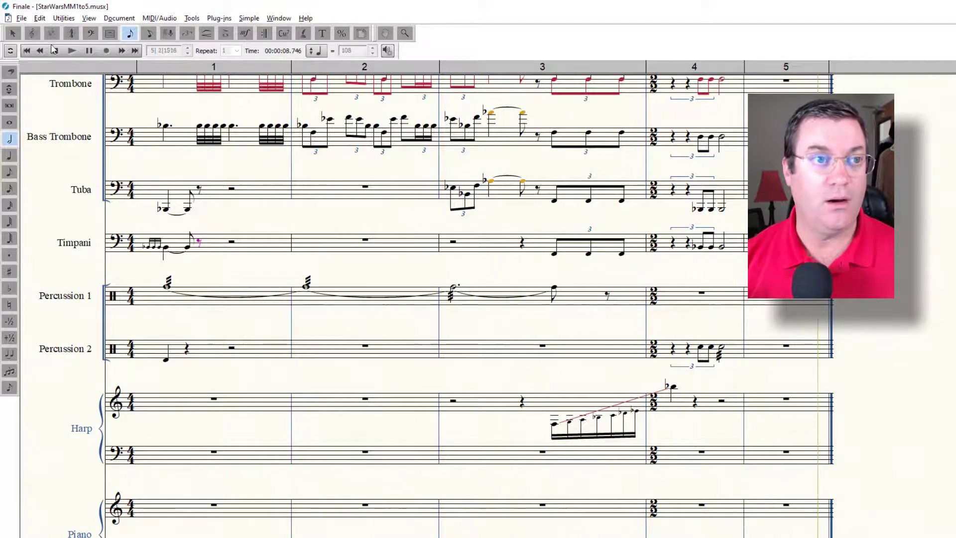
pyautogui.click(55, 50)
# Step: Turn off solo for the Timpani and both percussion staves, and play back the full score
pyautogui.click(279, 18)
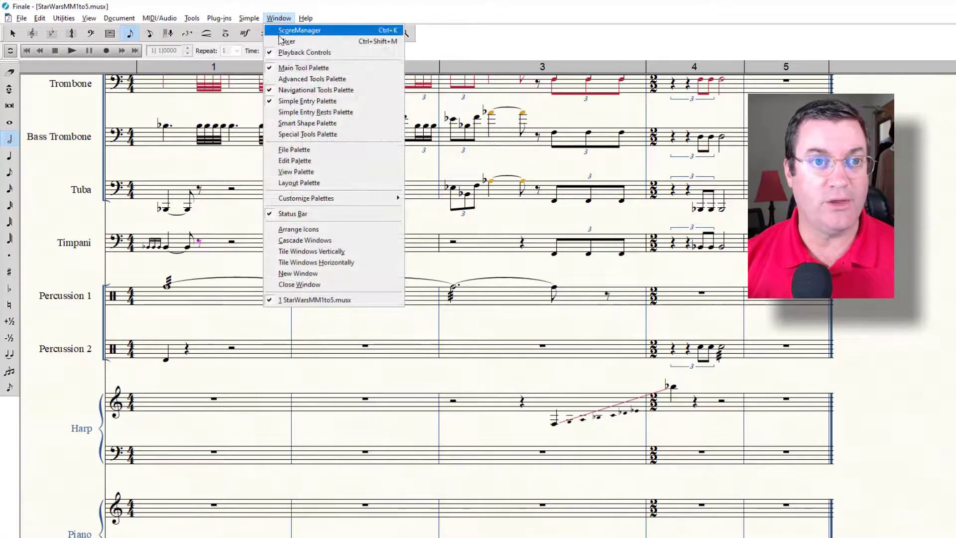
pyautogui.click(294, 30)
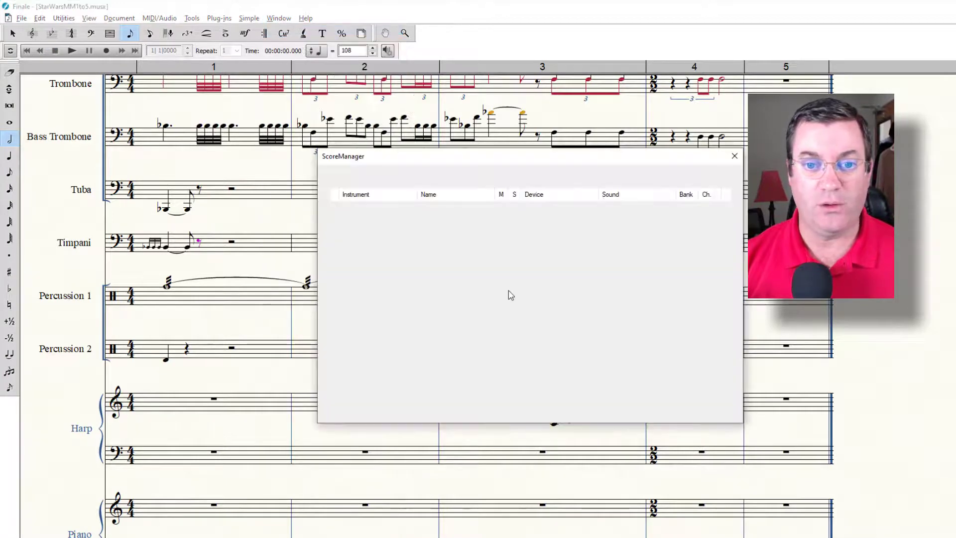
pyautogui.click(515, 243)
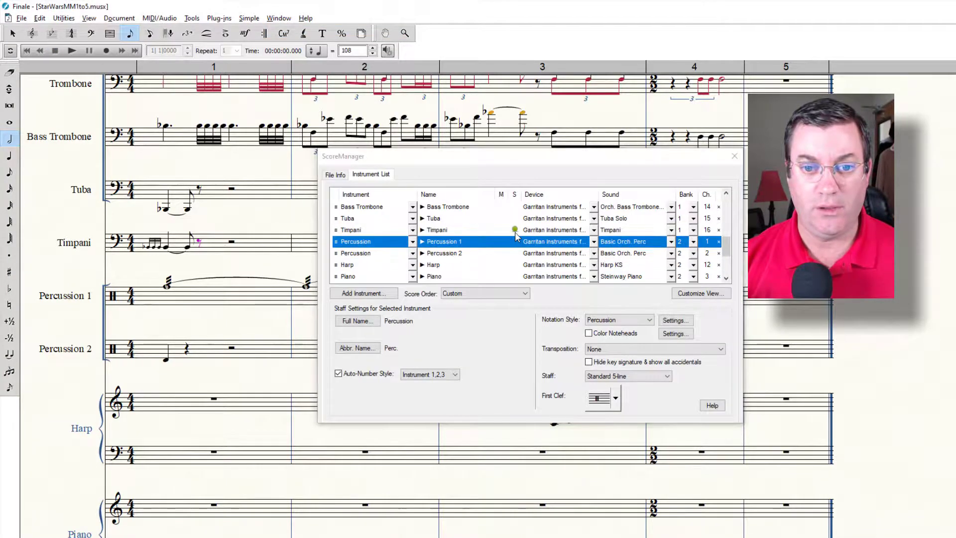
pyautogui.click(518, 230)
pyautogui.click(735, 156)
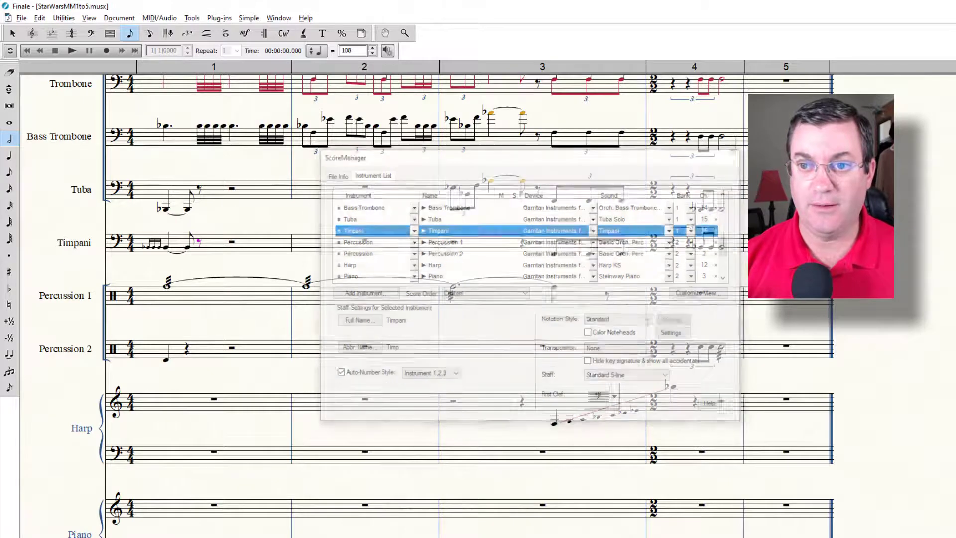
pyautogui.click(72, 50)
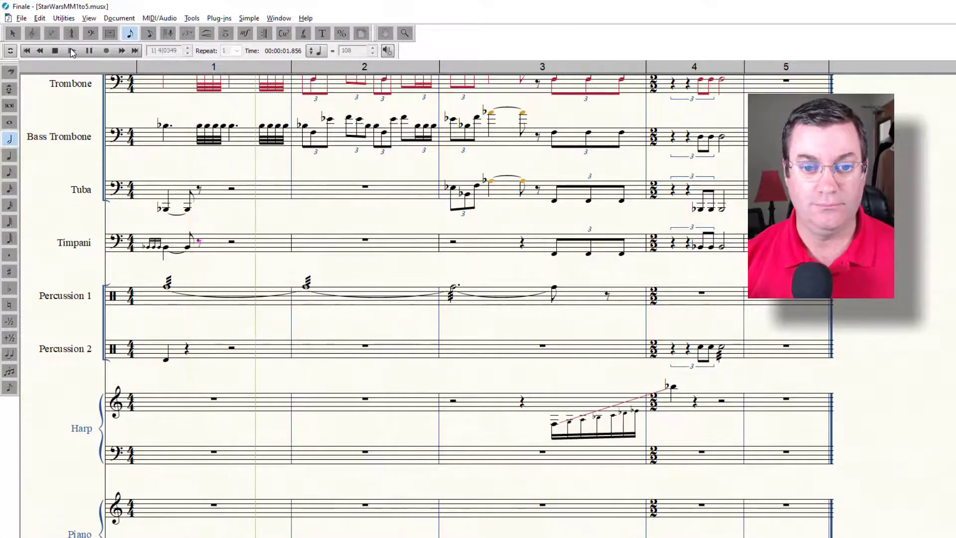